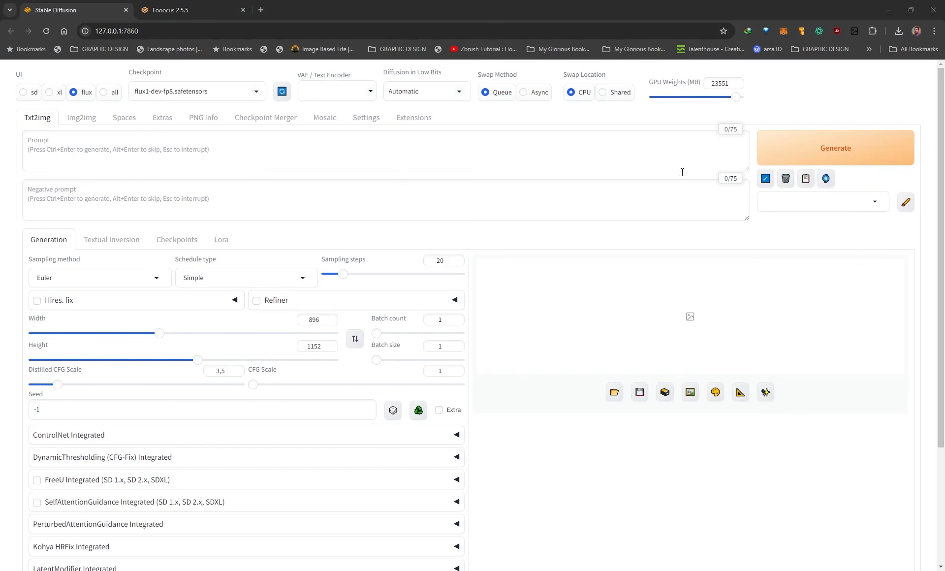
Enter the prompt "A woman in a red dress with black hair.", generate the image and view it enlarged.
left_click(74, 148)
type("A woman in a red dress with black hair")
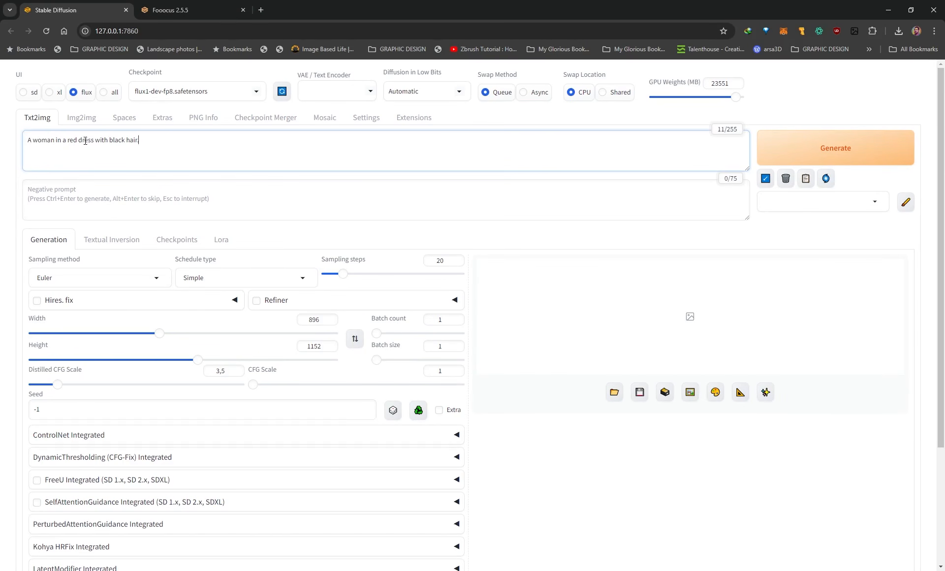
left_click(815, 150)
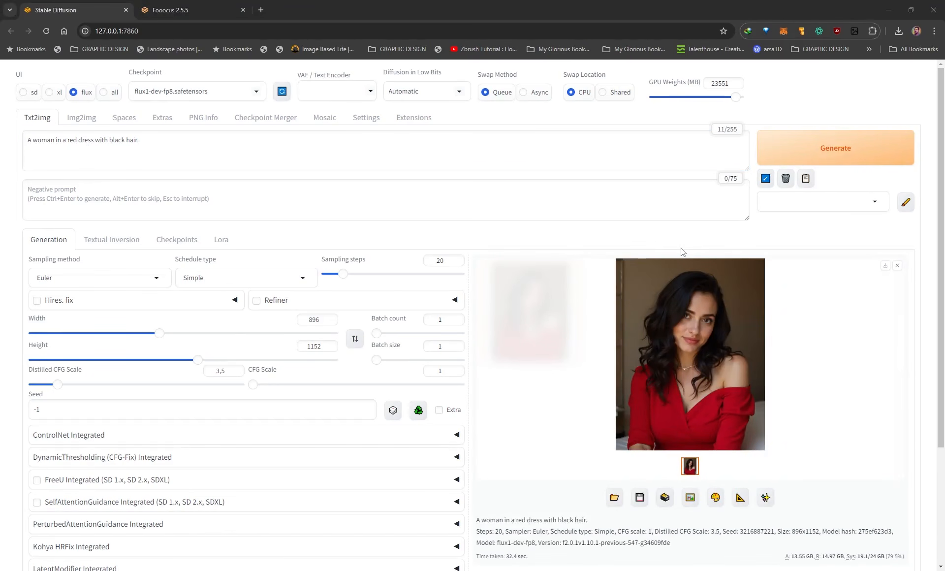
left_click(696, 309)
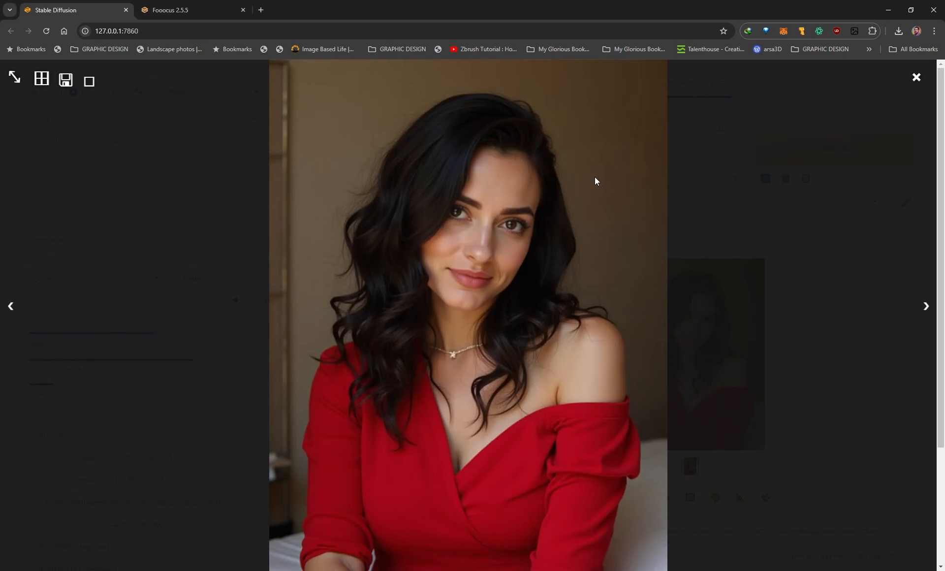
left_click(720, 207)
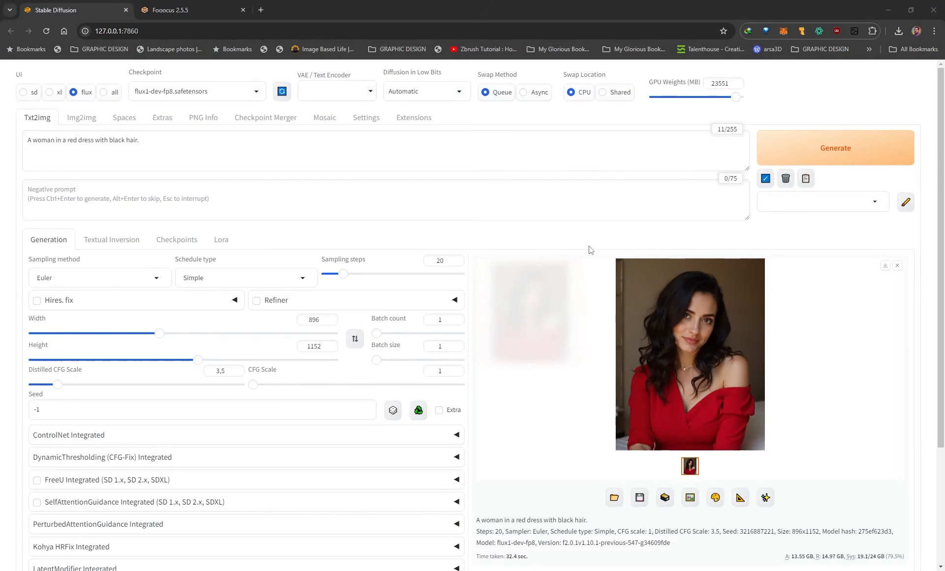
Apply the sai-craft clay style to the woman prompt and generate a new image.
left_click(839, 204)
scroll(825, 402, "down", 2)
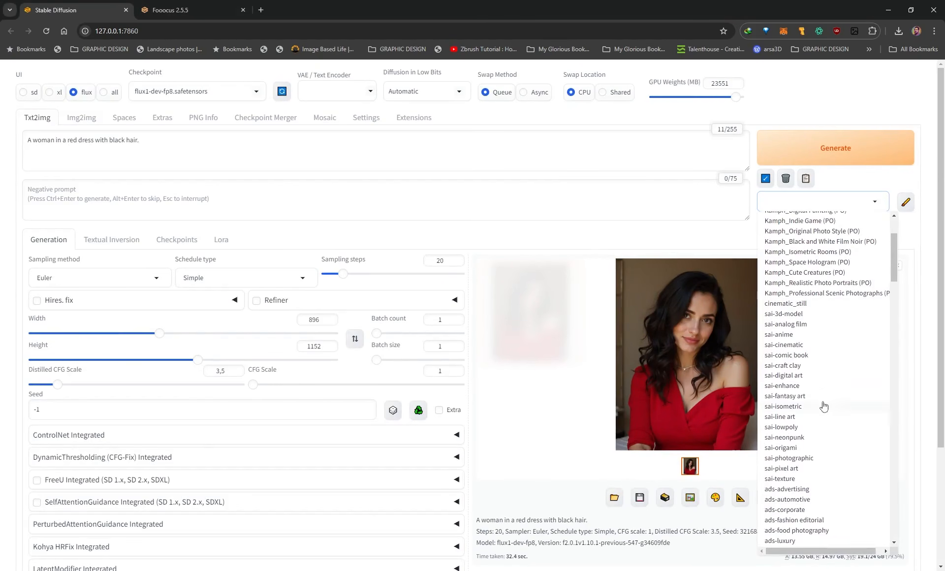
left_click(784, 367)
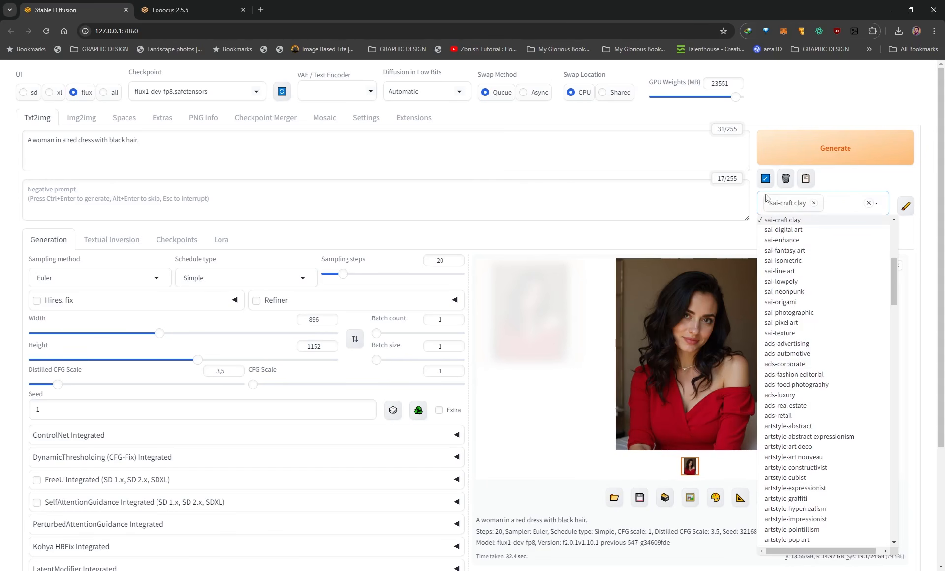
left_click(833, 183)
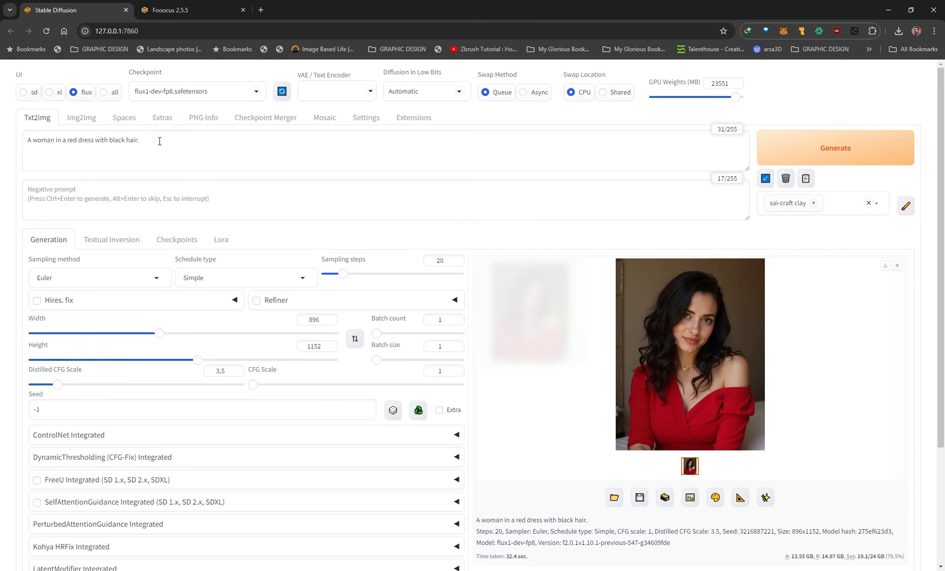
left_click_drag(160, 141, 20, 140)
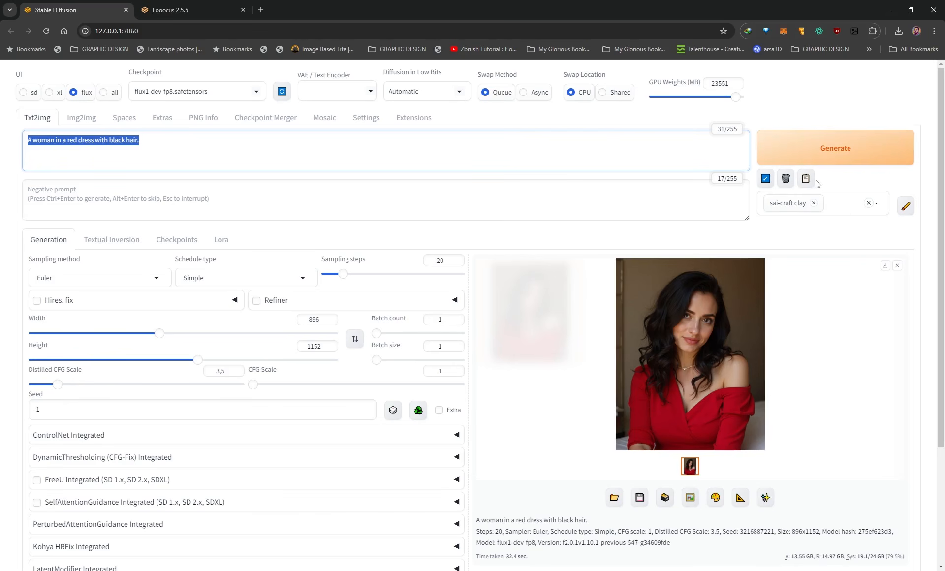
left_click(818, 155)
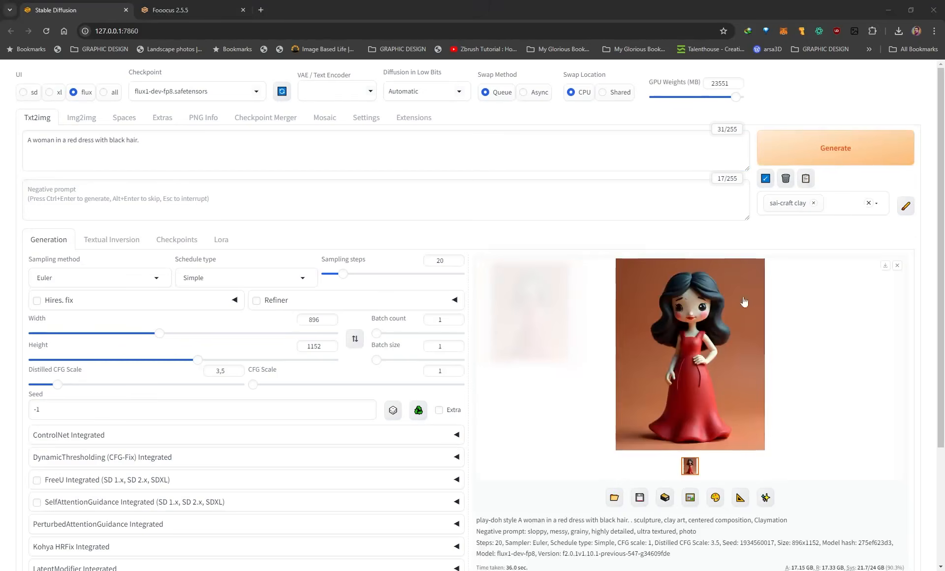
View the clay image enlarged and examine which words the style adds around the base prompt in the generation info.
left_click(718, 328)
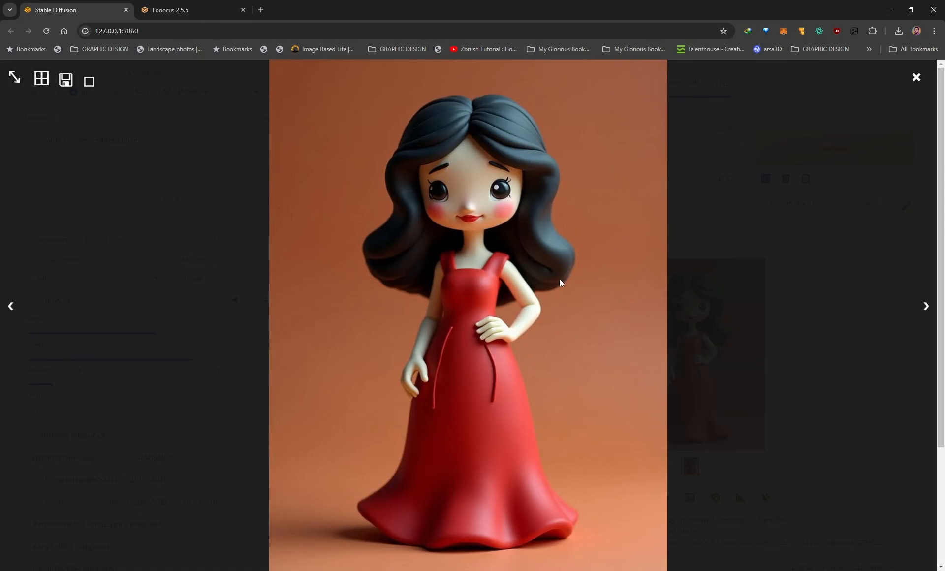
left_click(709, 224)
scroll(608, 386, "down", 1)
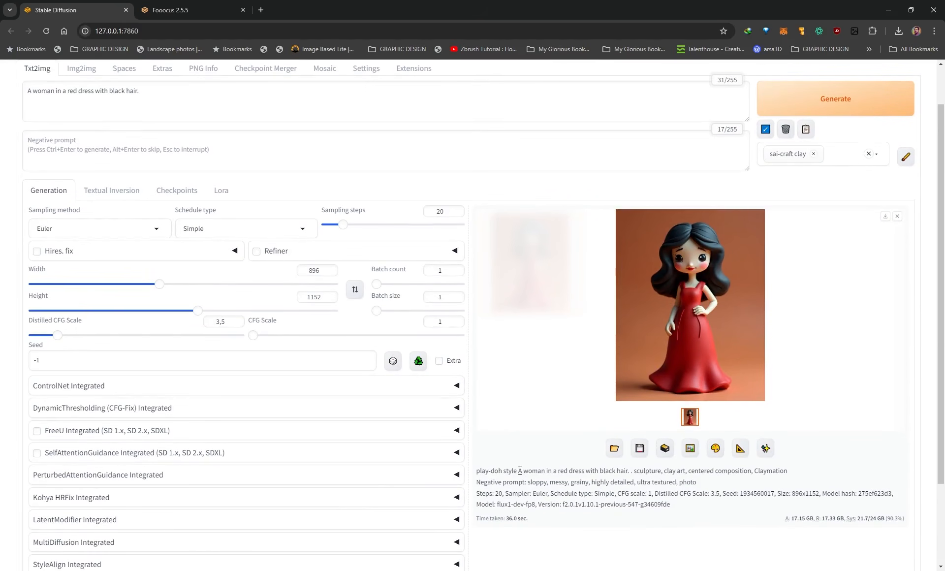
left_click_drag(520, 471, 630, 471)
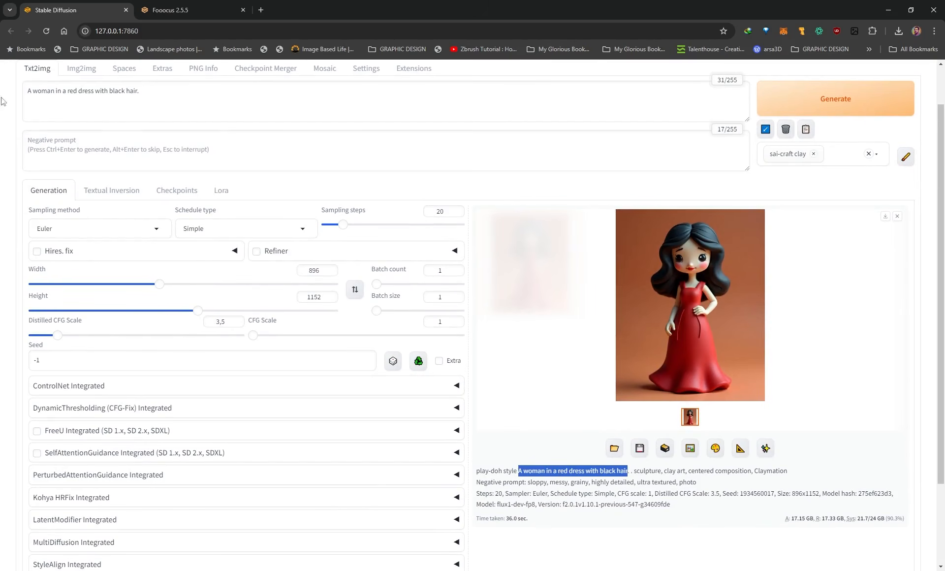
left_click_drag(518, 471, 476, 471)
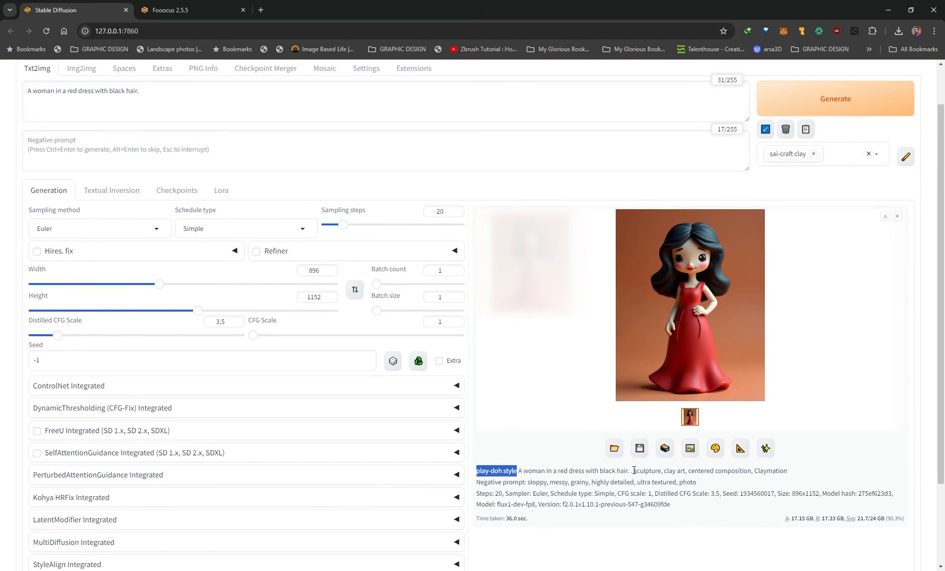
left_click_drag(636, 471, 794, 475)
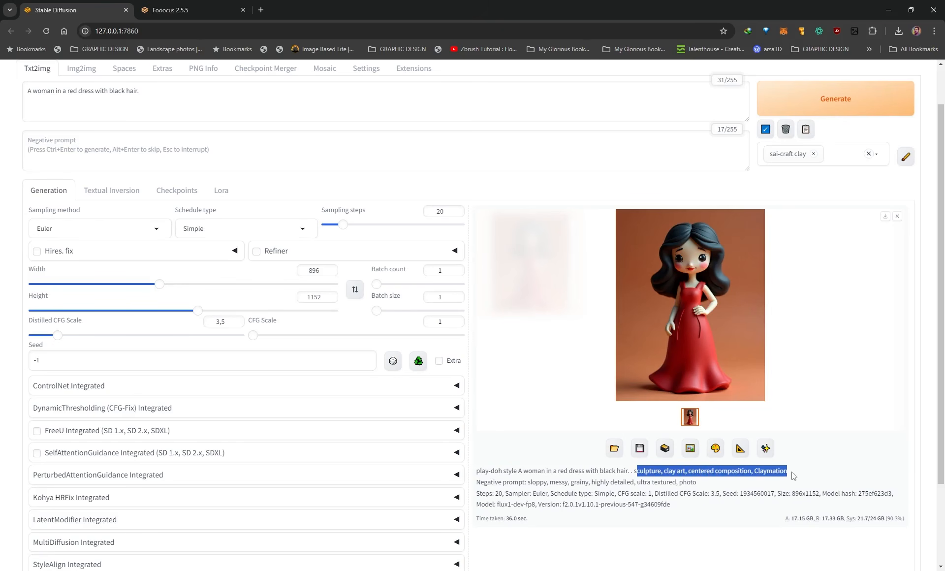
scroll(646, 321, "up", 1)
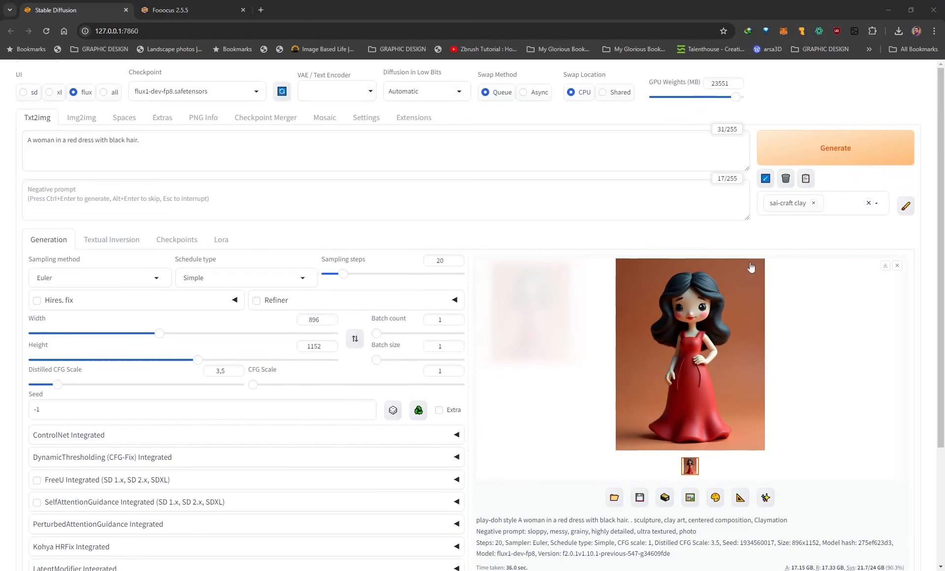
Replace the sai-craft clay style with sai-anime and generate a new image from the same prompt.
left_click(813, 206)
left_click(818, 206)
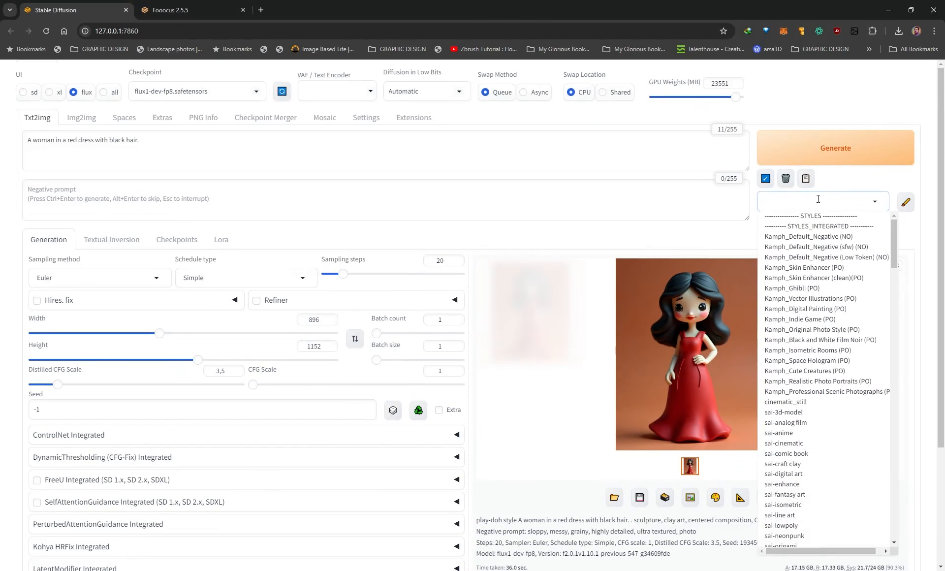
scroll(790, 448, "down", 3)
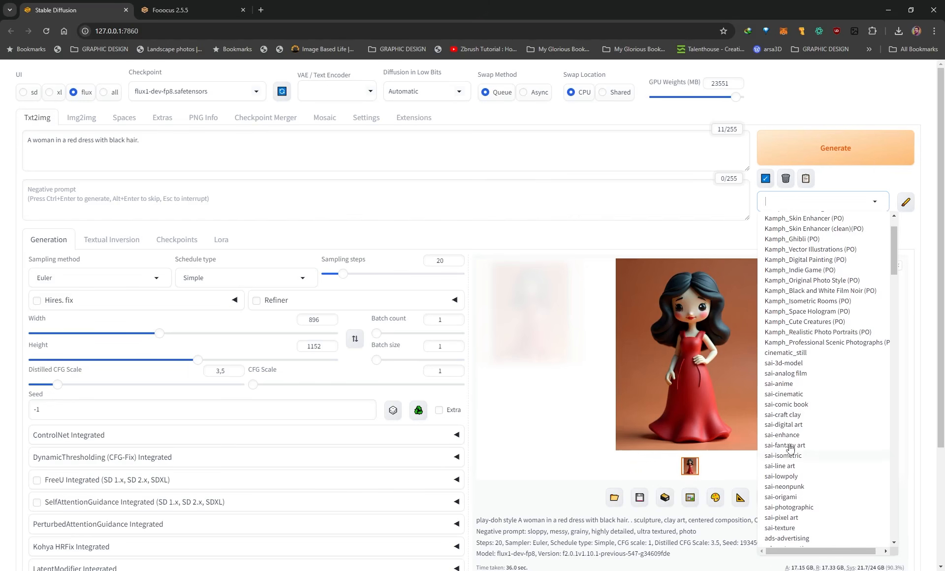
left_click(785, 385)
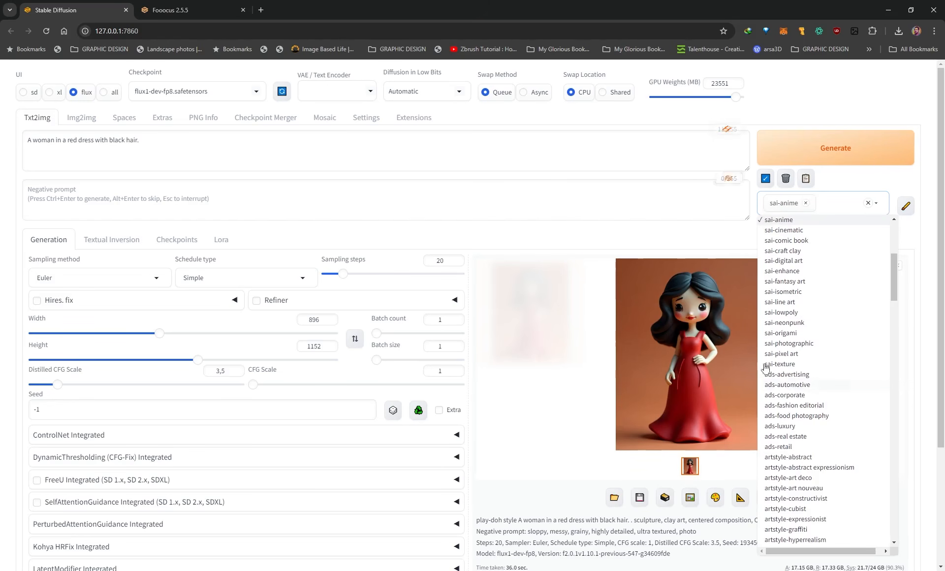
left_click(831, 147)
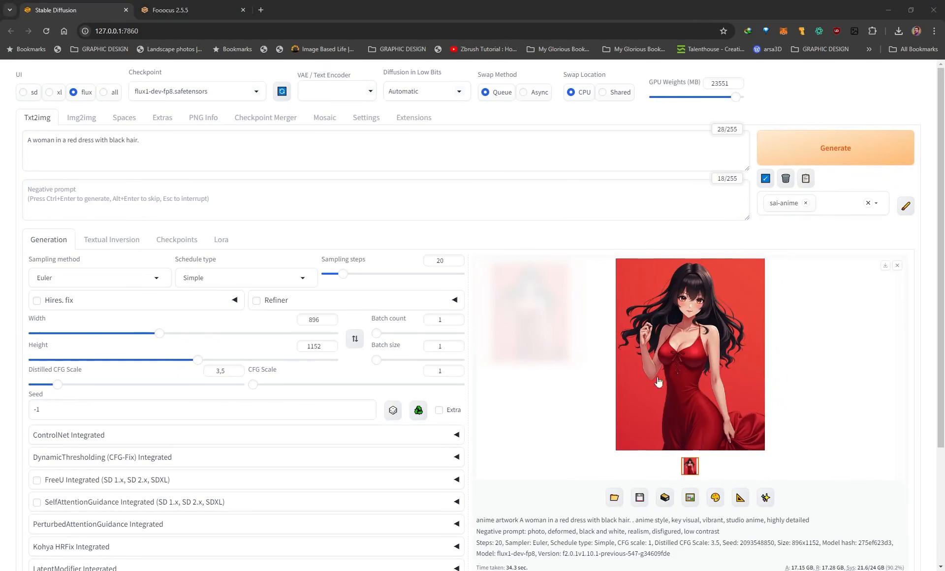
Compare the base prompt with the words the anime style adds in the generation info.
left_click_drag(166, 148, 3, 146)
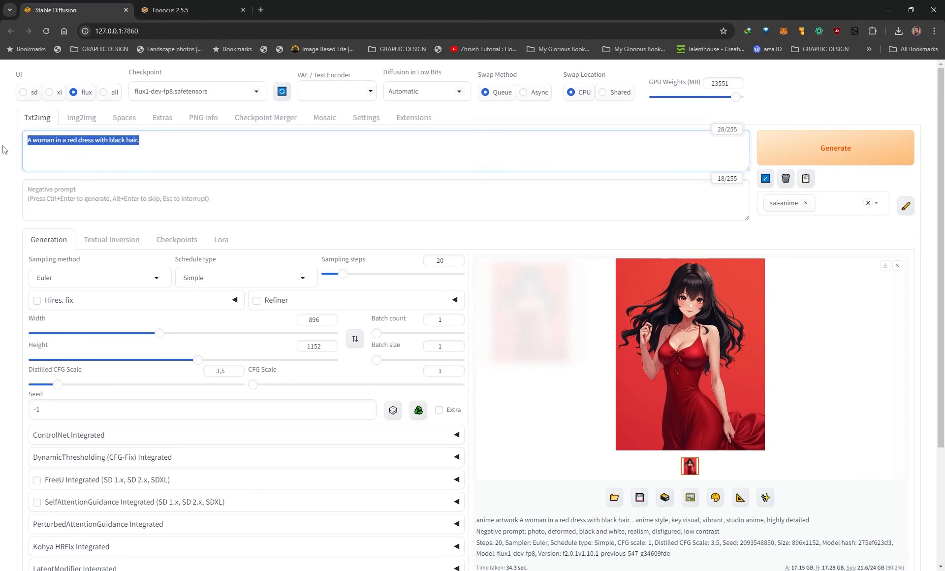
left_click(231, 140)
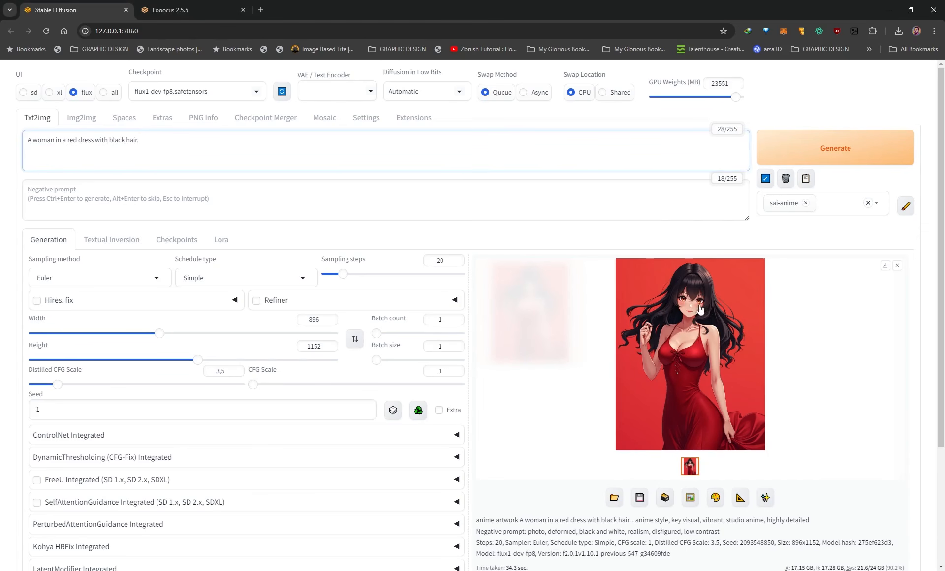
left_click_drag(479, 520, 518, 519)
left_click_drag(636, 520, 827, 523)
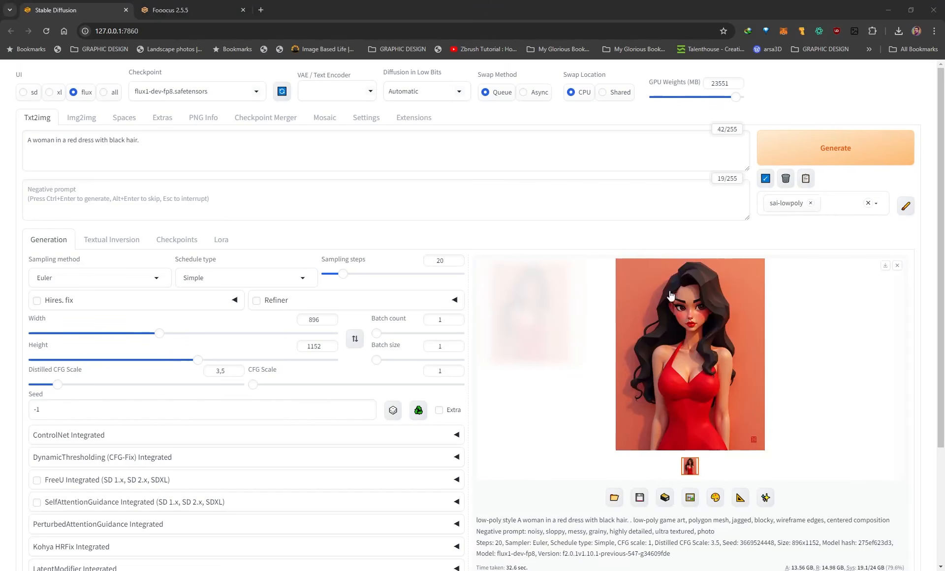
Inspect the images generated with the sai-lowpoly and sai-pixel art styles.
left_click(661, 373)
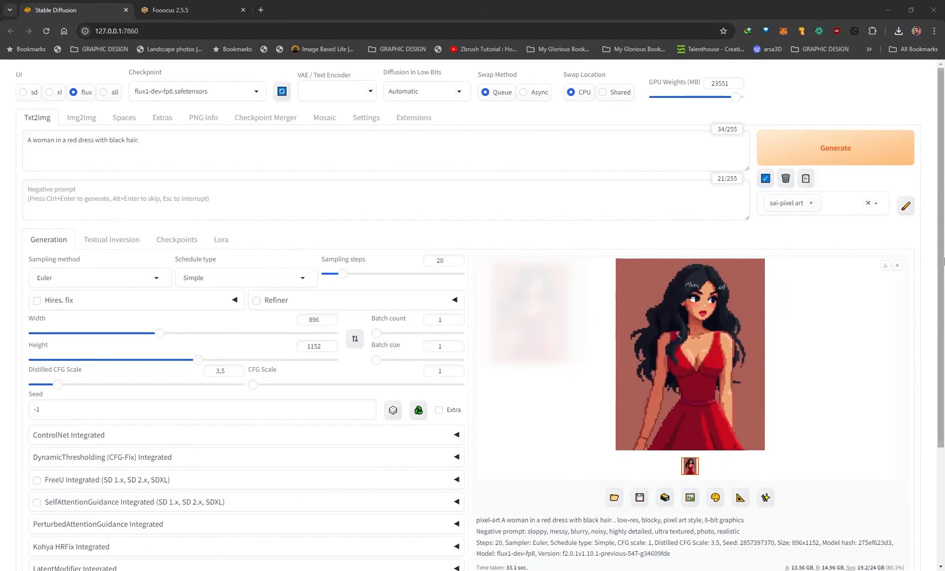
left_click(703, 338)
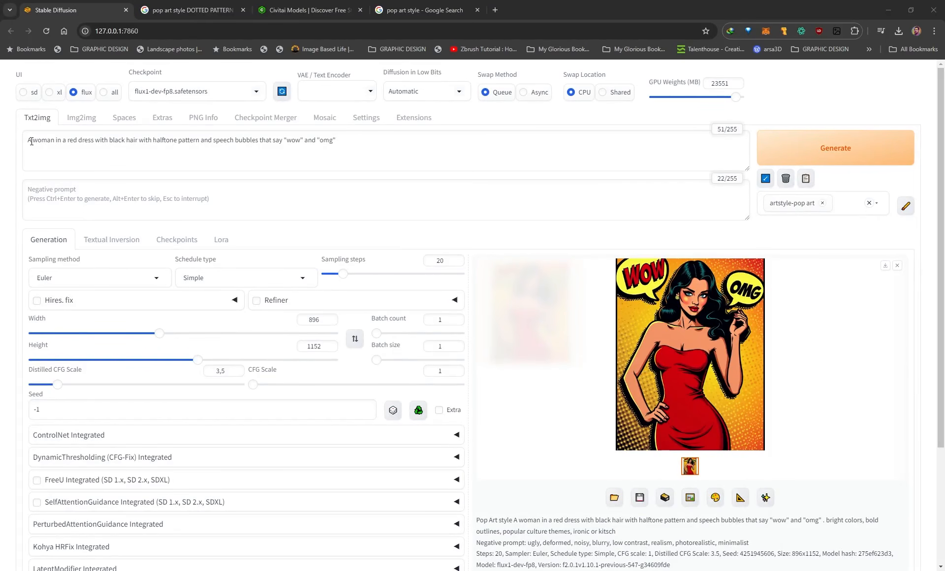
Compare the base prompt's pop art image in Photos at full size with the pop art style references in Google Images.
left_click_drag(27, 141, 142, 144)
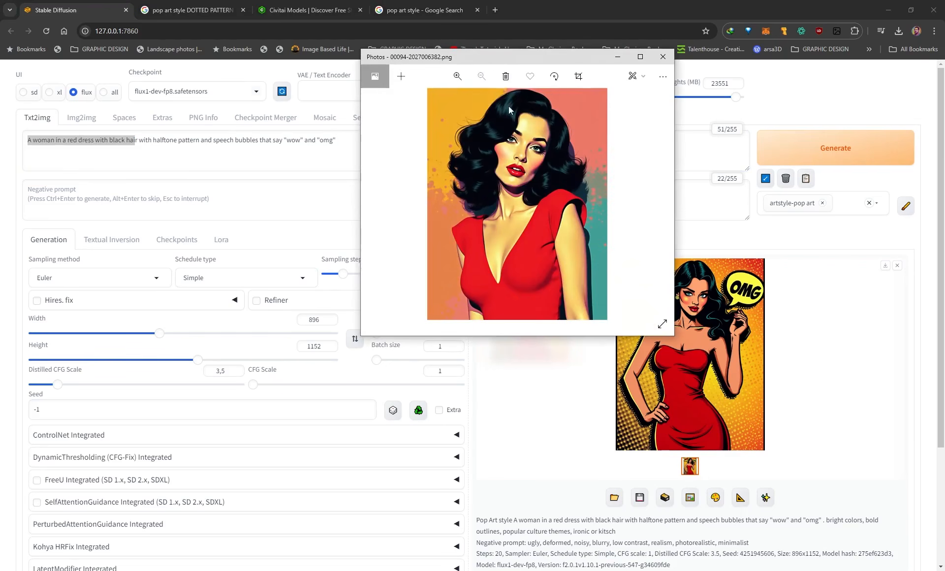
double_click(489, 61)
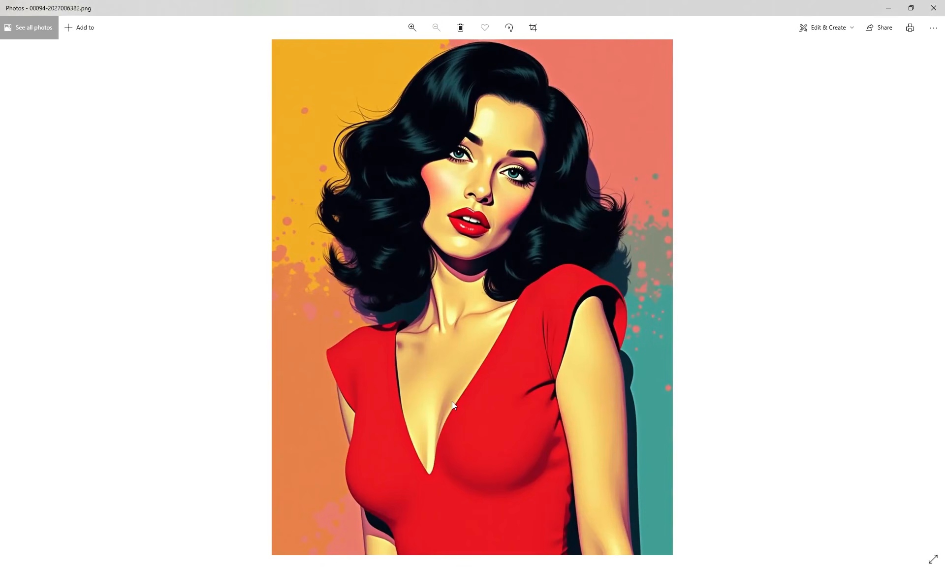
double_click(535, 9)
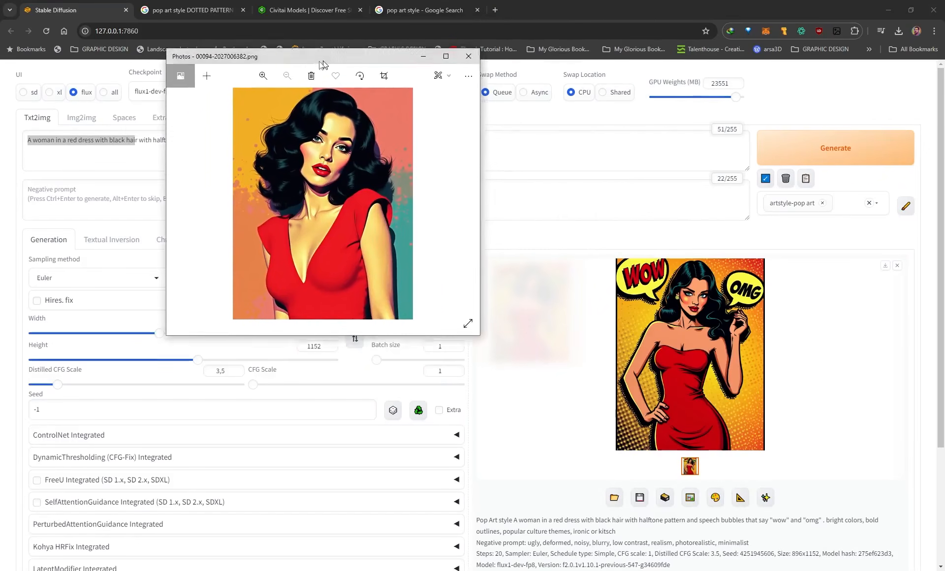
left_click(430, 68)
left_click(424, 10)
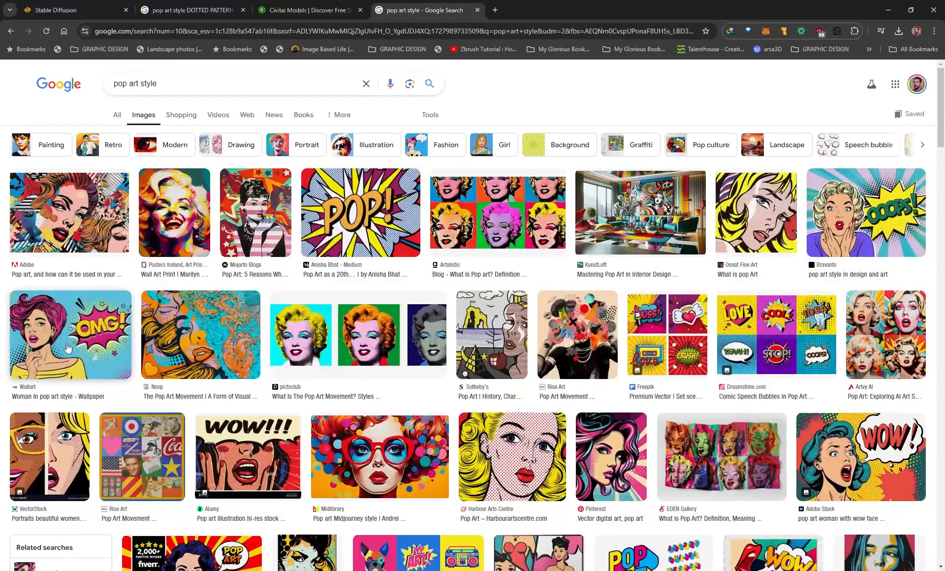
scroll(408, 330, "down", 1)
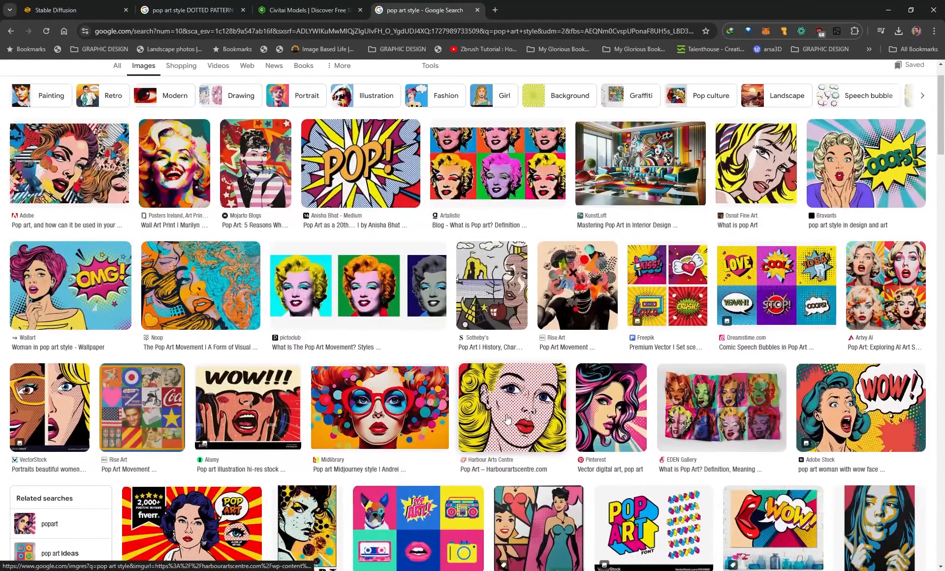
Return to the Stable Diffusion page and examine the halftone and speech bubble wording in the prompt against the enlarged pop art image.
left_click(74, 10)
left_click(181, 142)
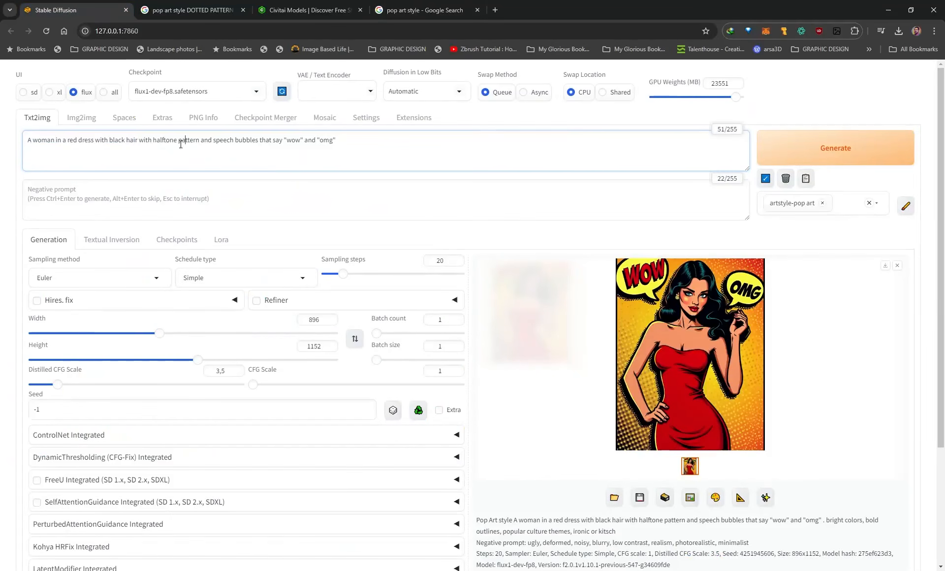
left_click_drag(139, 141, 353, 144)
left_click(754, 363)
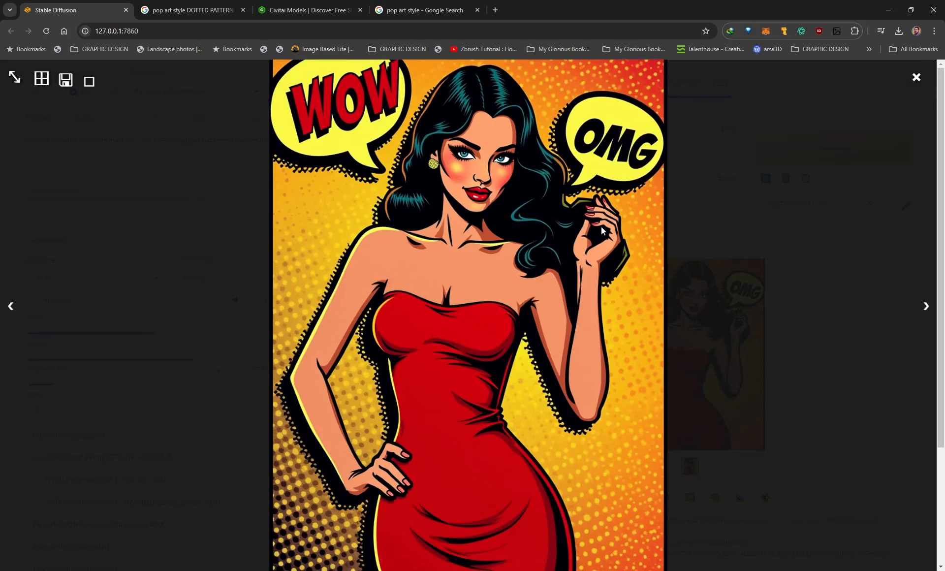
left_click(705, 206)
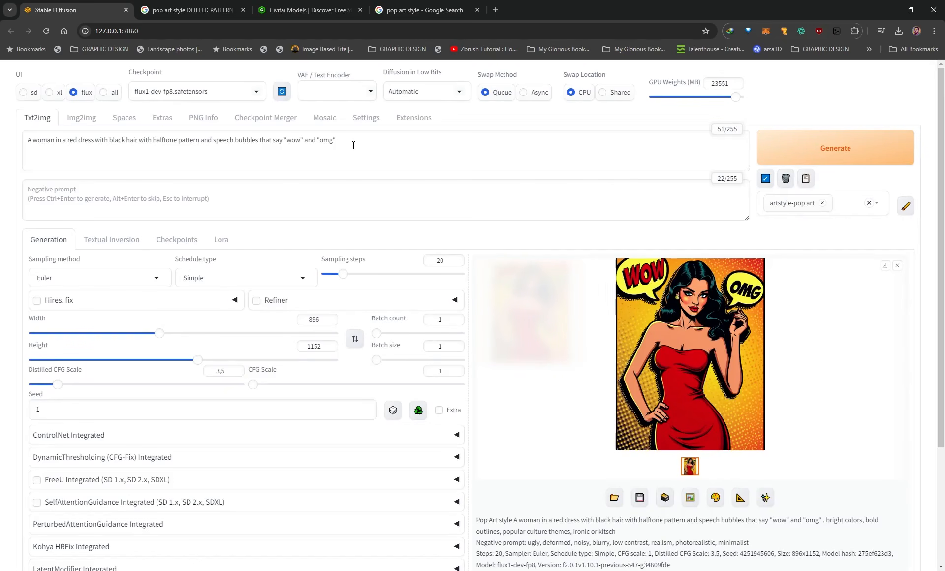
left_click_drag(354, 145, 139, 141)
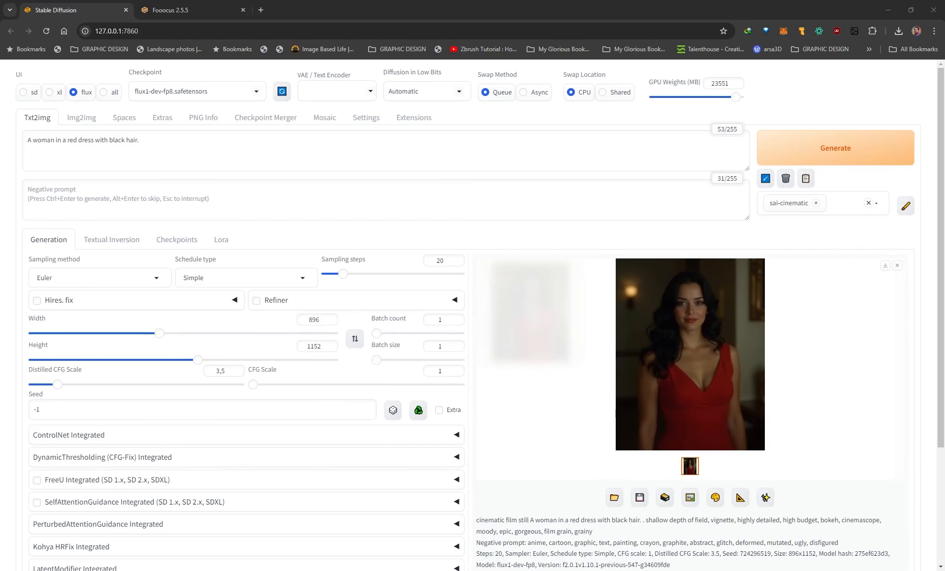
Place the Photos window with the unstyled portrait beside the sai-cinematic image to compare the two.
left_click_drag(0, 148, 290, 134)
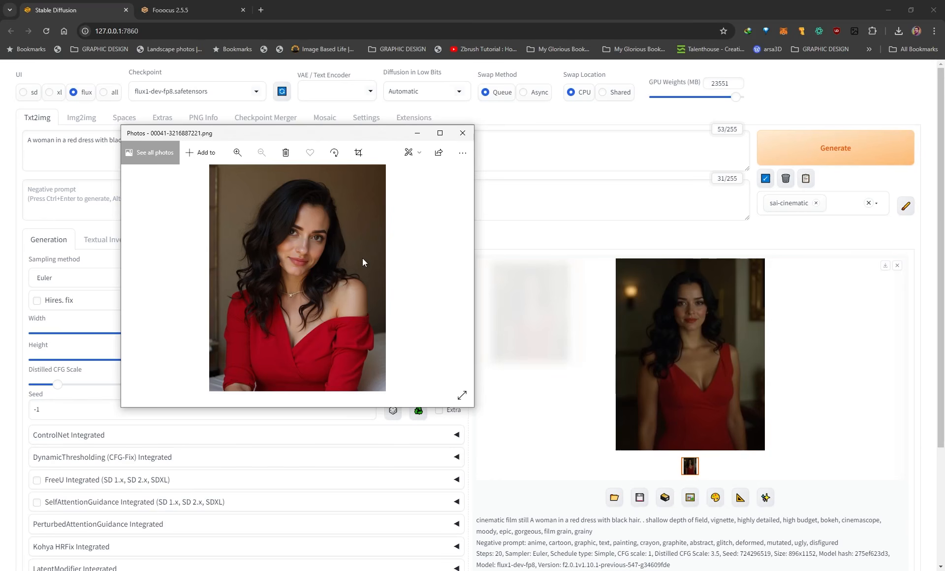
left_click_drag(321, 140, 324, 78)
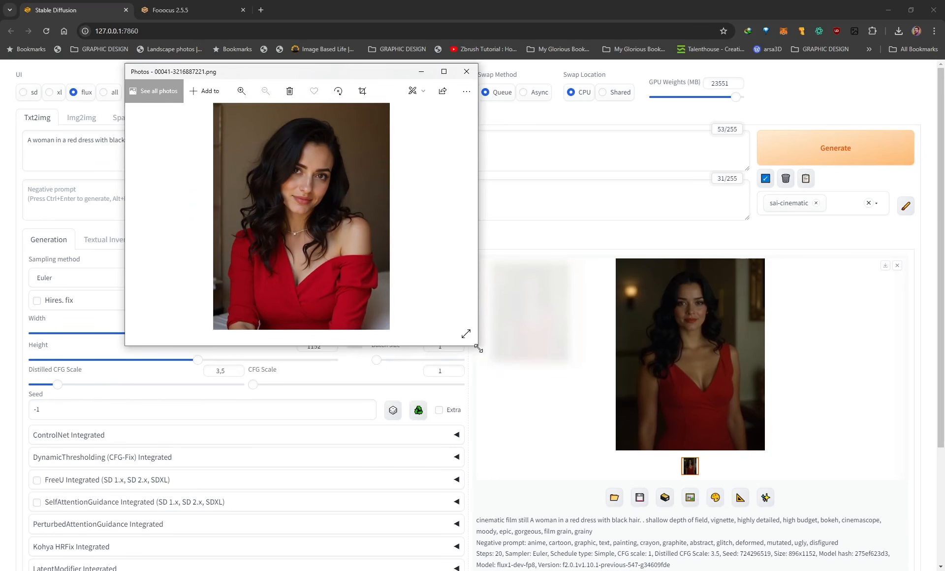
Enlarge the Photos window to compare the unstyled portrait with the sai-cinematic image, and view the cinematic image at full size.
left_click_drag(478, 348, 571, 448)
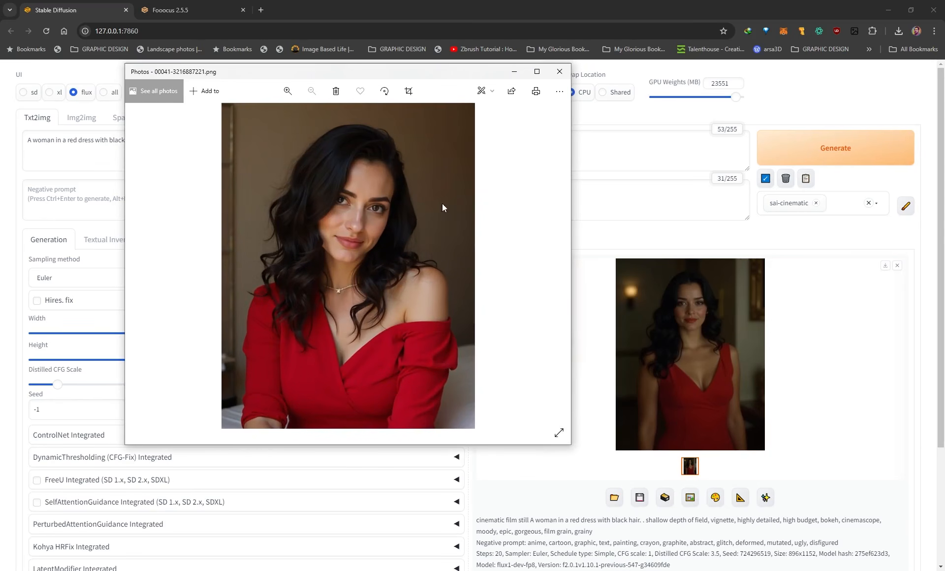
left_click_drag(401, 75, 313, 115)
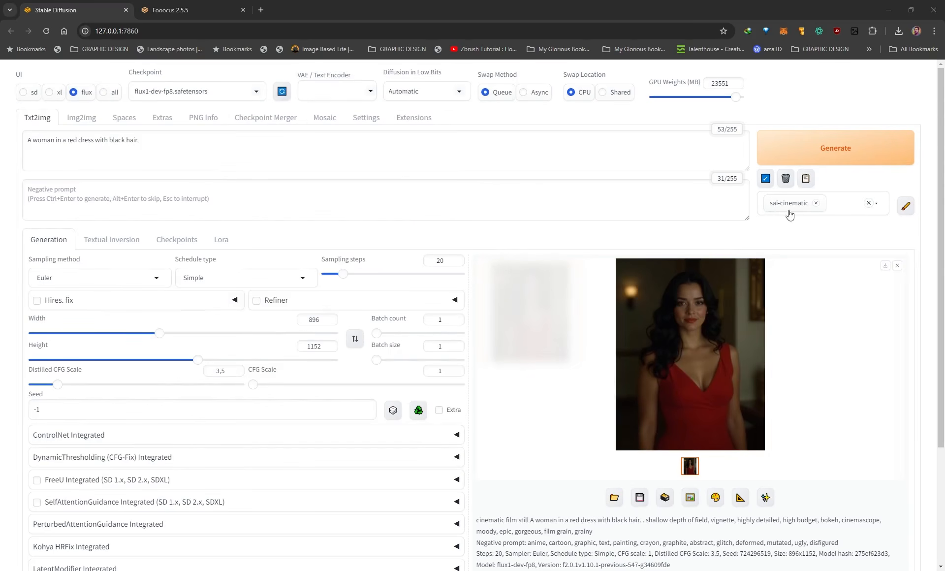
left_click(669, 350)
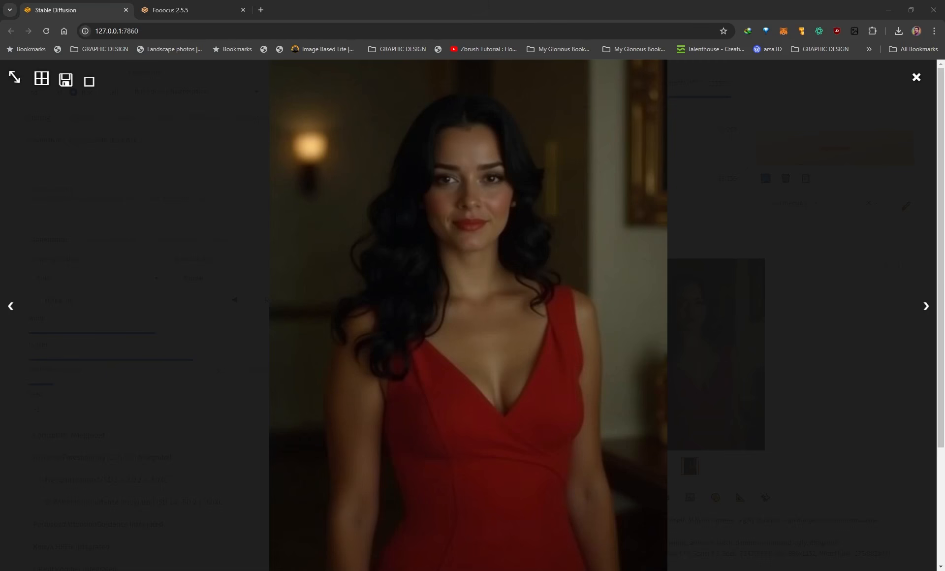
left_click(463, 318)
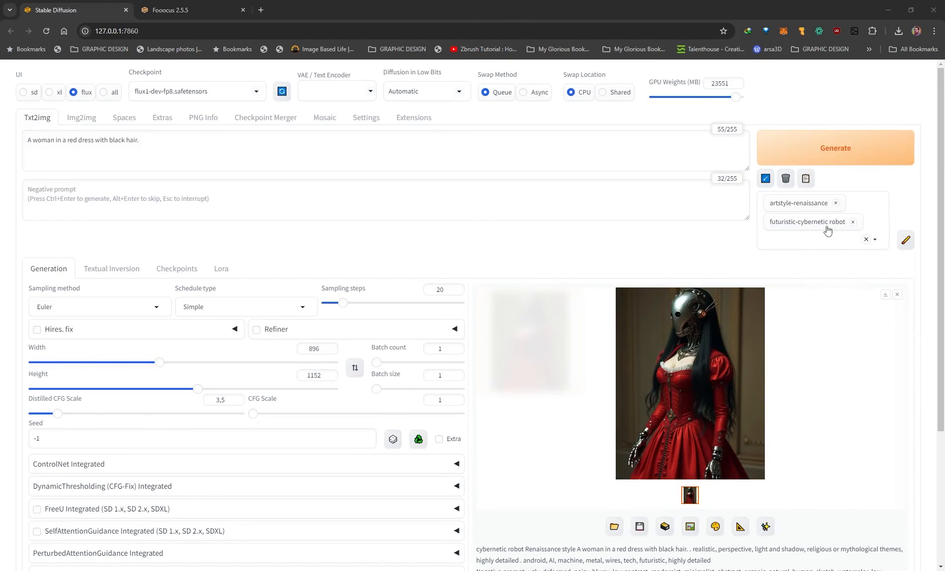
Compare the full-size artstyle-renaissance and futuristic-cybernetic robot images made without and with "Oil painting renaissance style" in the prompt.
left_click(704, 356)
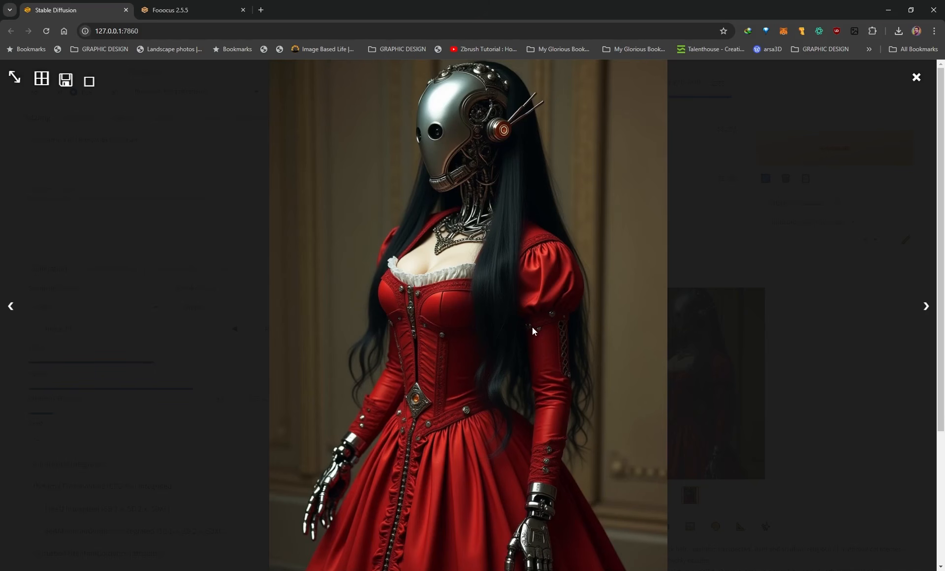
left_click(731, 239)
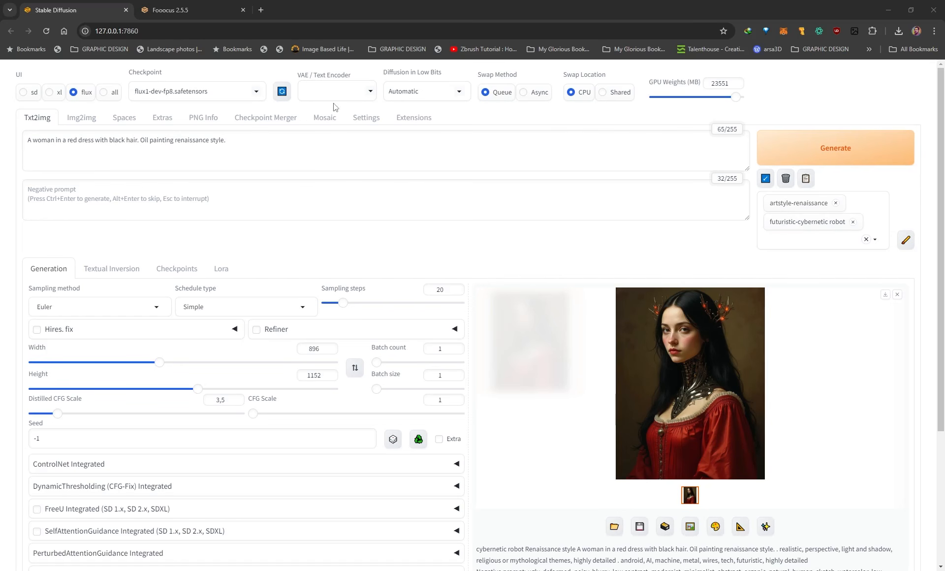
triple_click(200, 142)
left_click(153, 140)
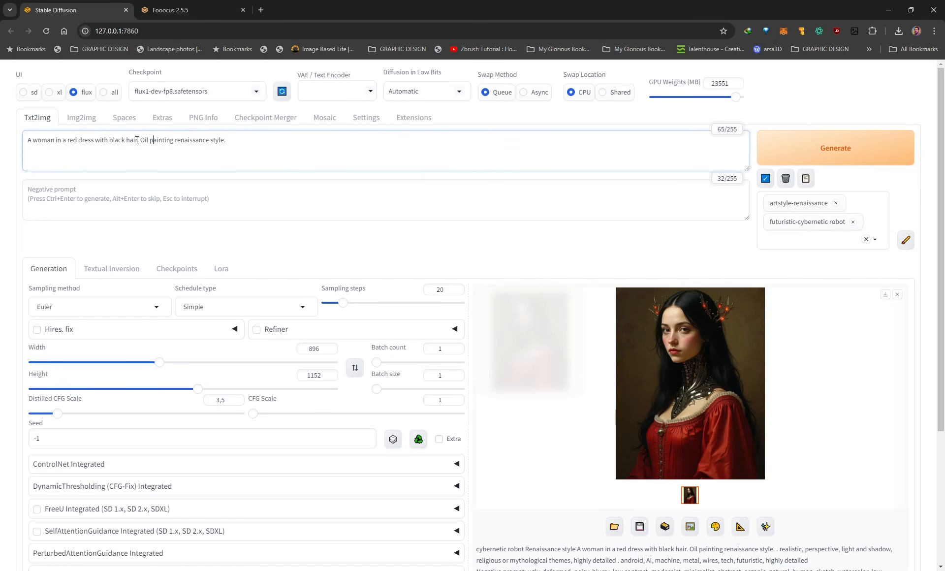
left_click_drag(140, 141, 173, 141)
left_click(682, 350)
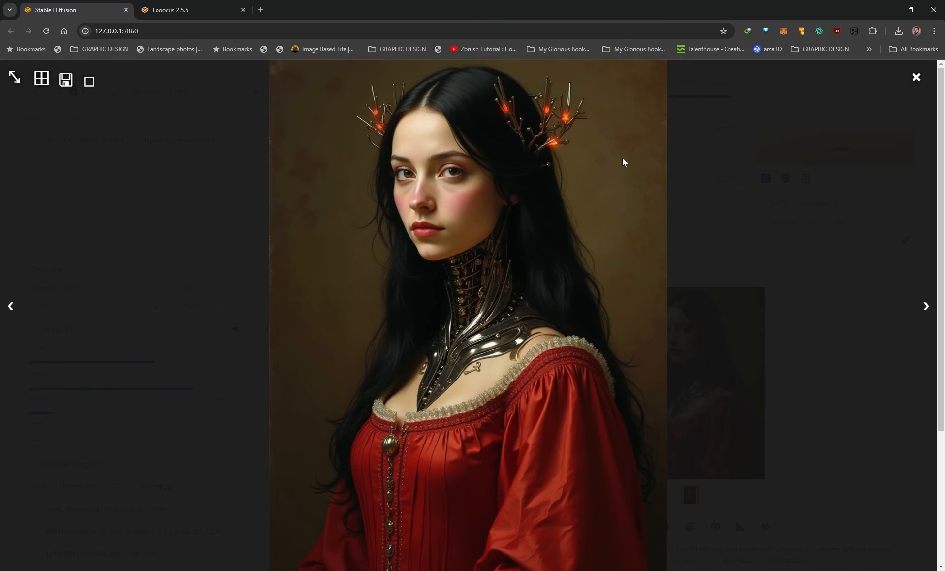
left_click(707, 256)
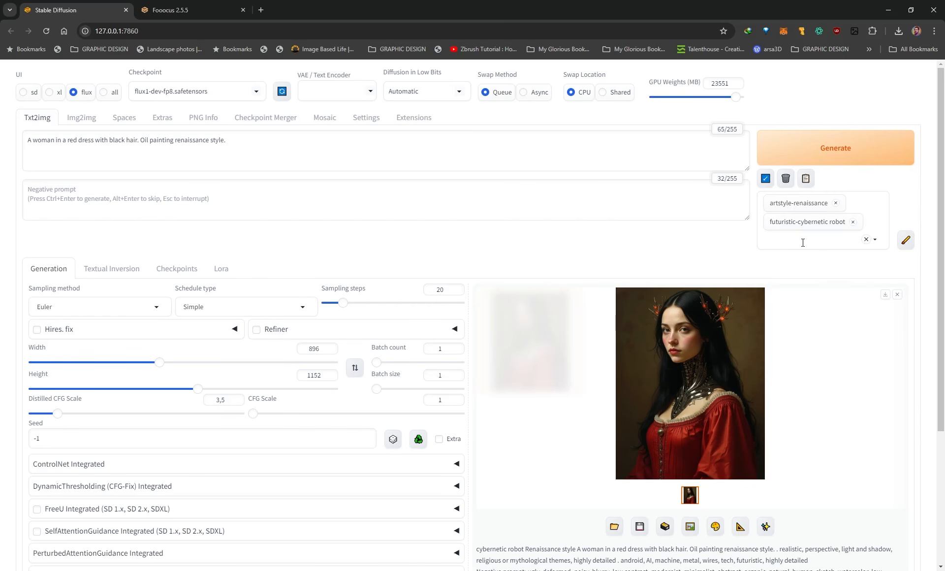
Look through the available styles around the selected artstyle-renaissance and futuristic-cybernetic robot entries and close the list.
left_click(803, 242)
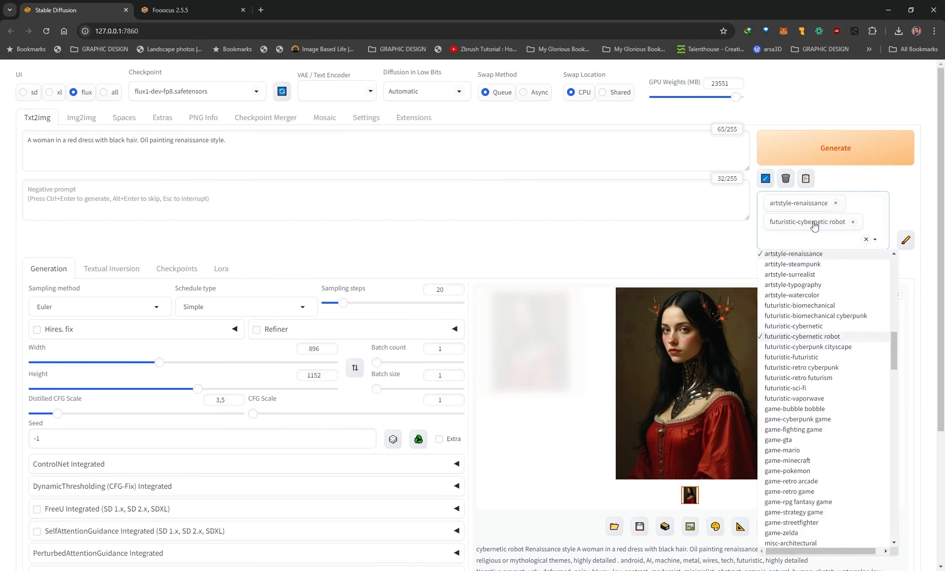
left_click(627, 212)
left_click(501, 163)
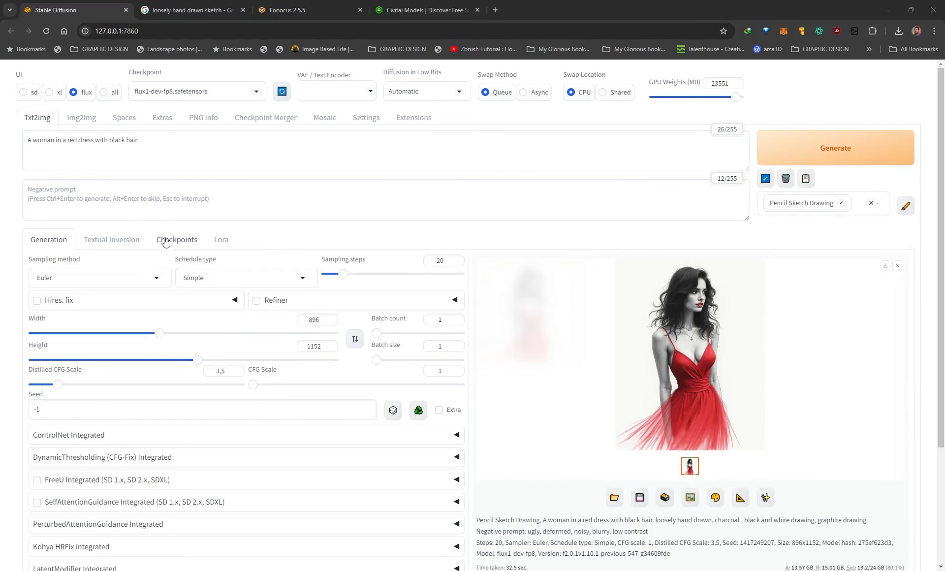
Switch to image-to-image generation and view the sai-craft clay version of the portrait at full size.
left_click(84, 121)
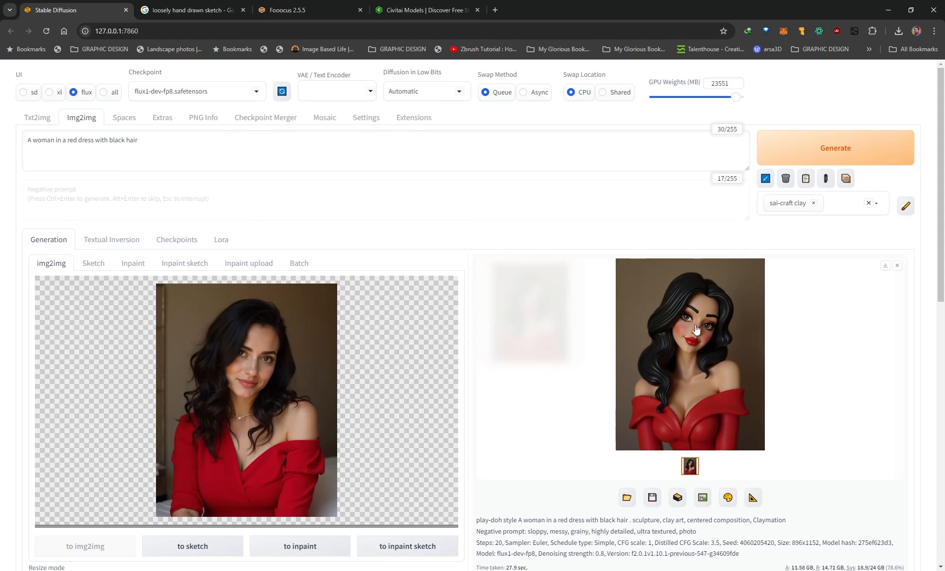
left_click(698, 350)
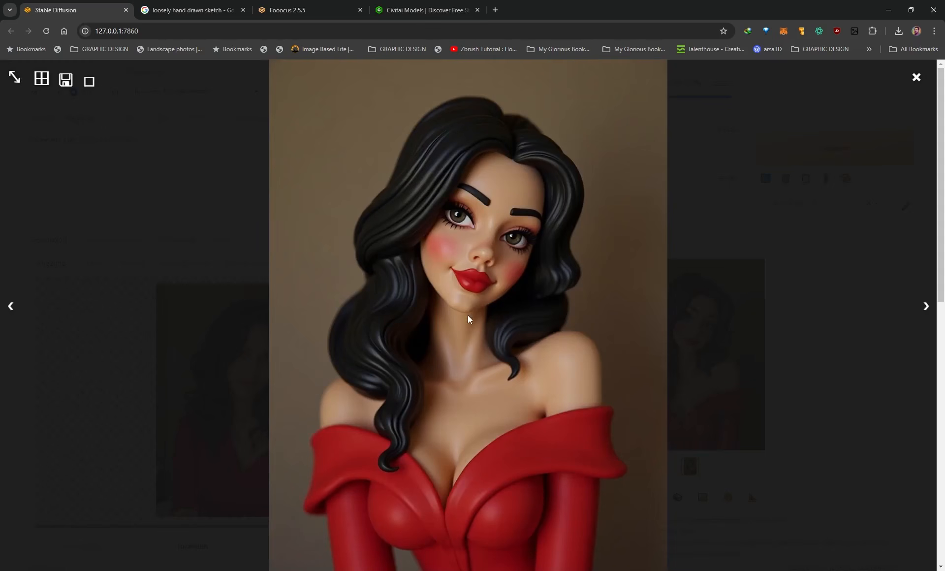
left_click(703, 235)
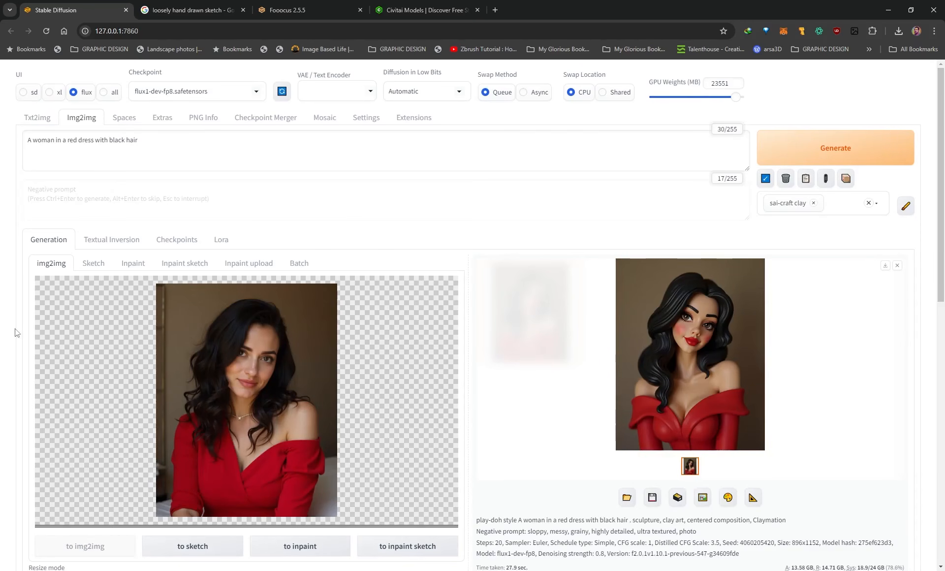
Examine the source portrait and the output width and height used for the image-to-image generation.
scroll(17, 338, "down", 1)
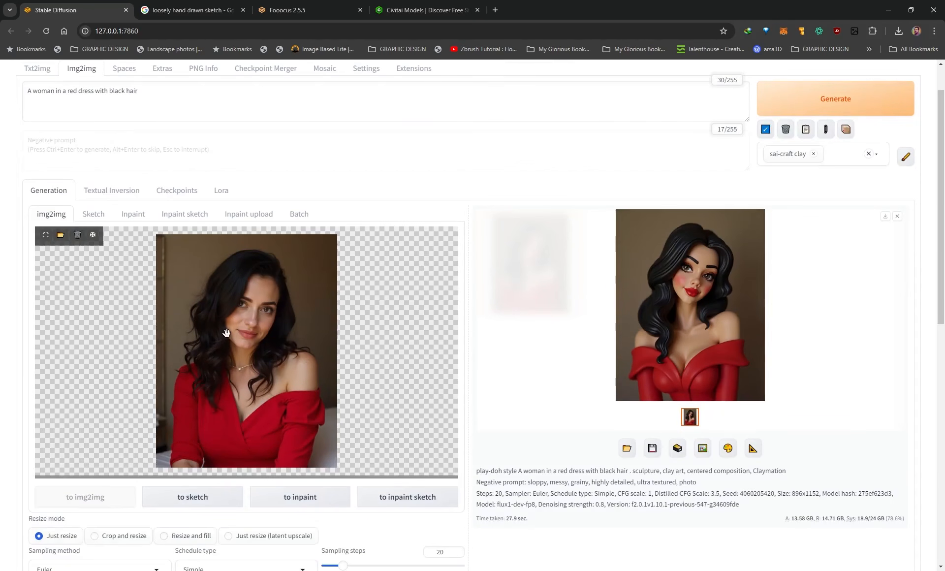
scroll(8, 365, "down", 4)
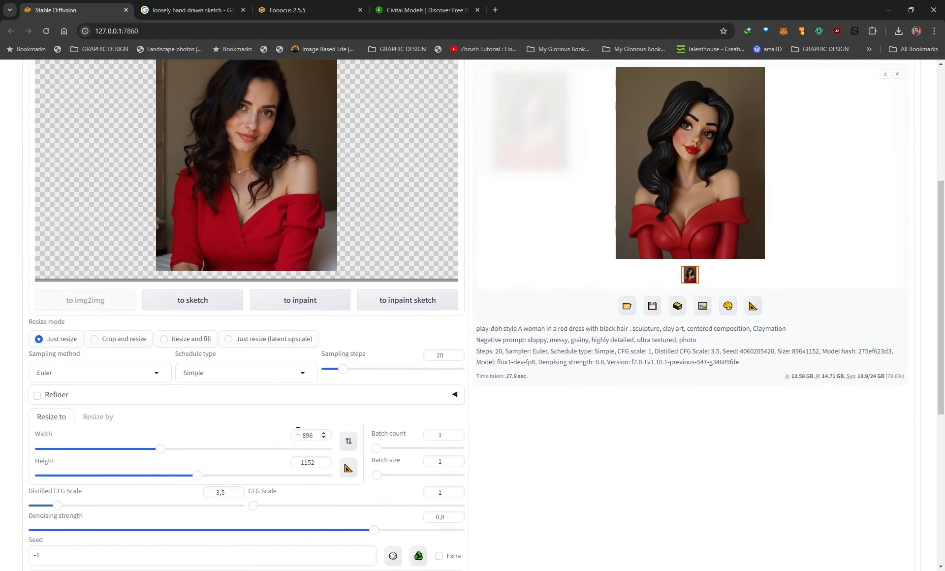
double_click(308, 435)
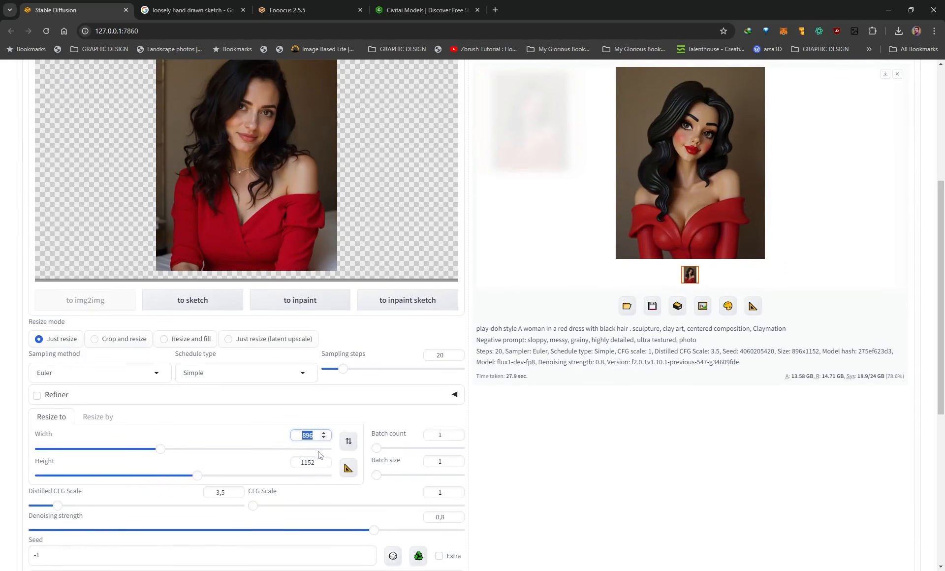
scroll(47, 227, "up", 5)
Check the text-to-image setup against the image-to-image one and highlight the prompt "A woman in a red dress with black hair".
left_click(36, 117)
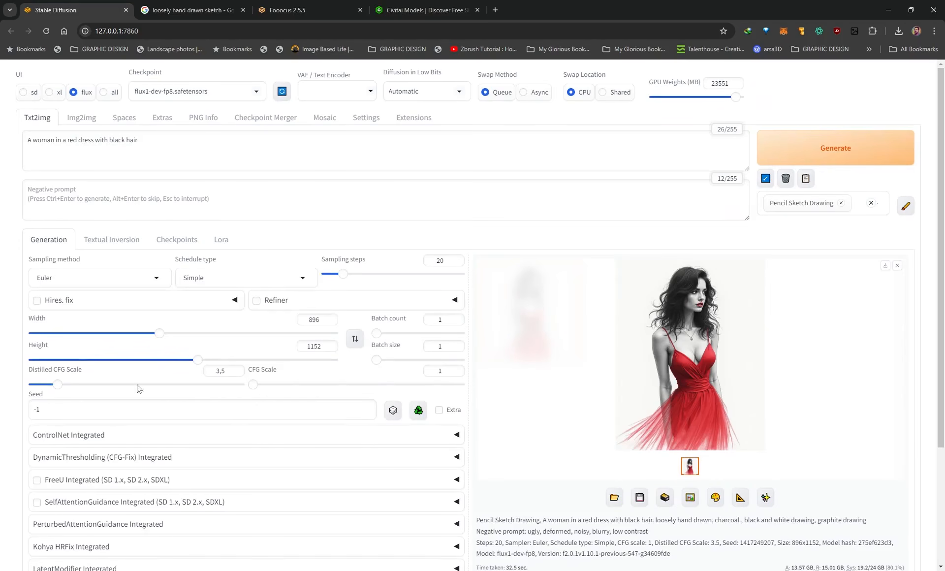
left_click(81, 119)
scroll(35, 237, "down", 1)
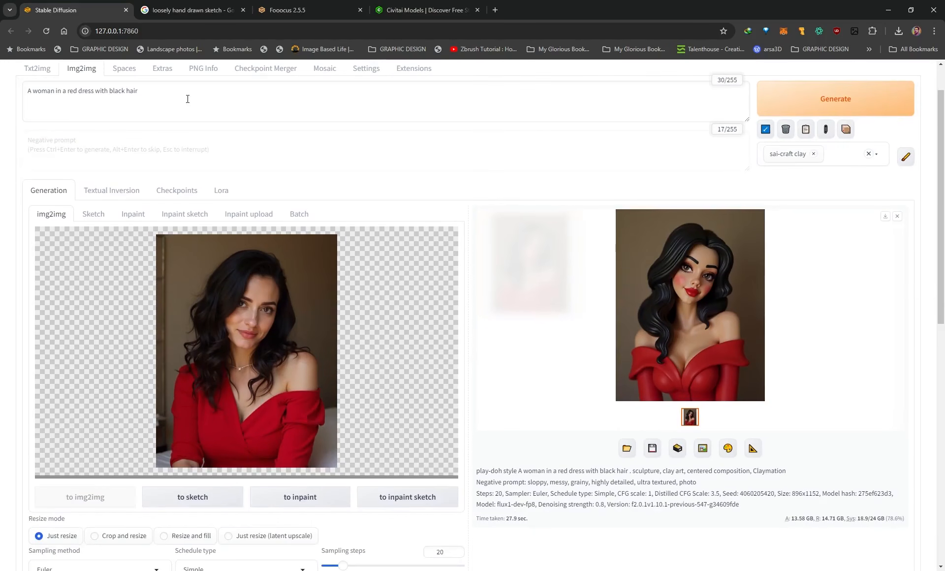
left_click_drag(188, 98, 13, 101)
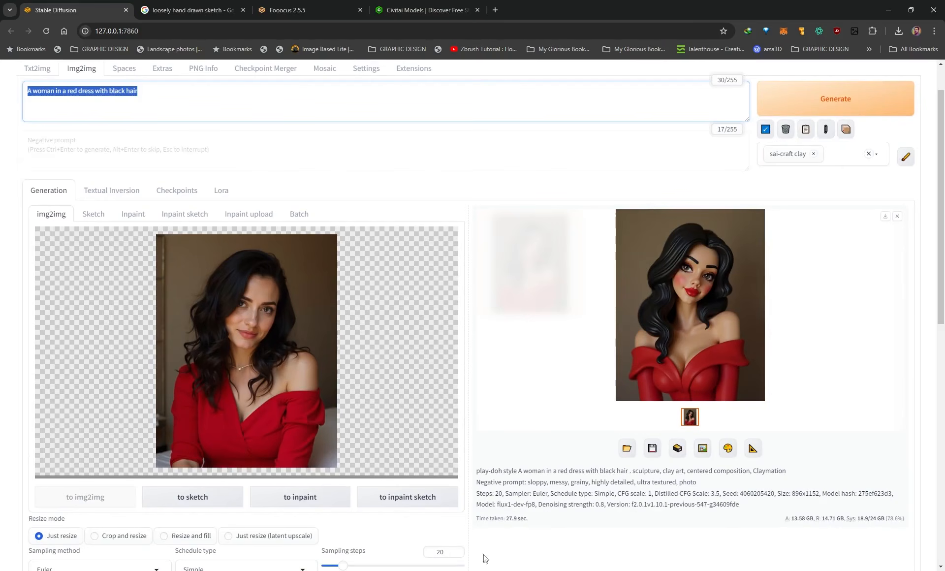
Examine the denoising strength setting and its effect by comparing the source portrait with the full-size sai-craft clay image.
scroll(516, 513, "down", 5)
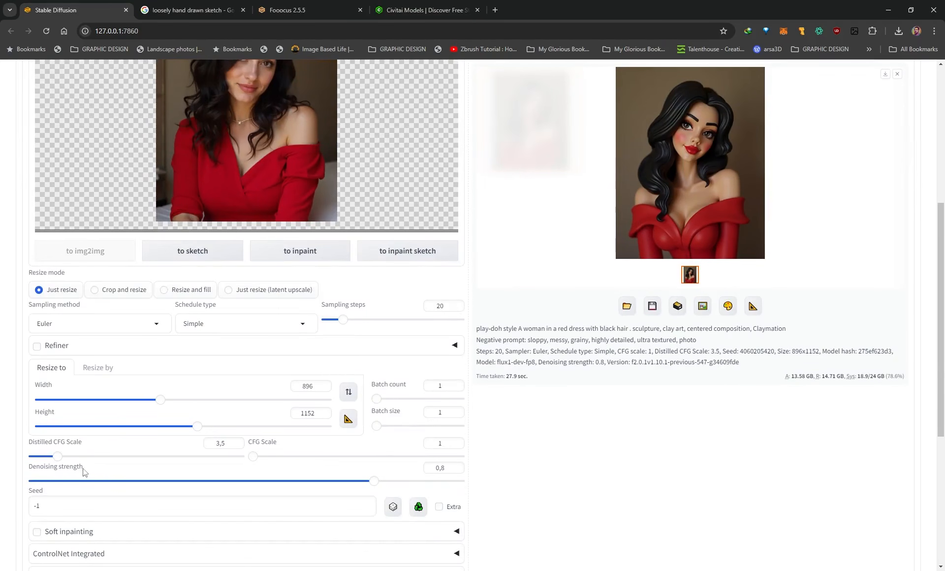
double_click(442, 468)
scroll(655, 417, "up", 6)
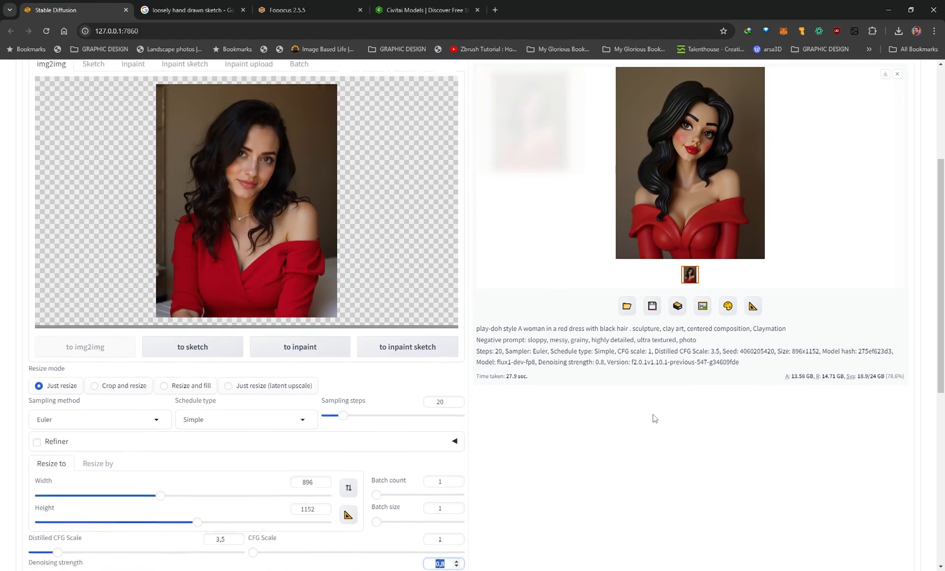
scroll(642, 433, "down", 2)
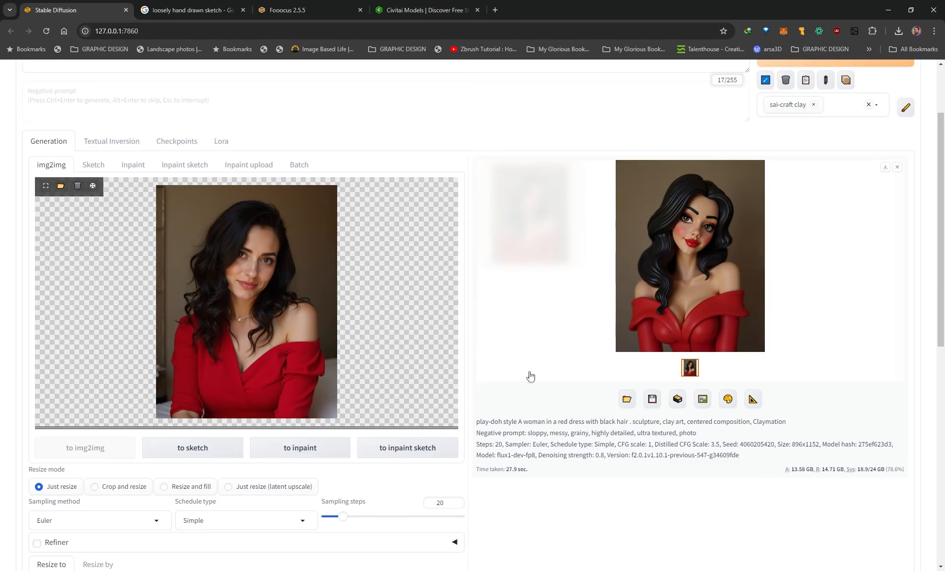
scroll(580, 405, "down", 5)
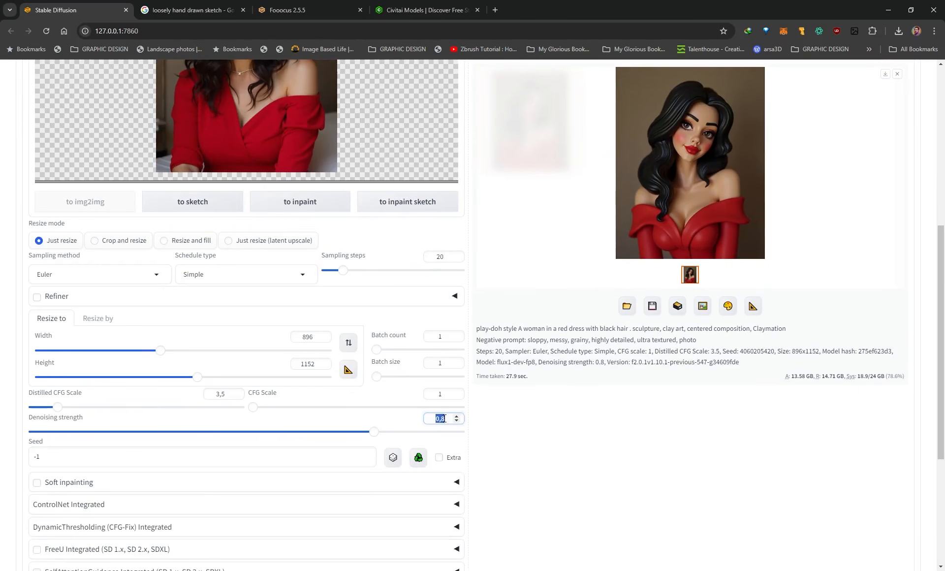
left_click_drag(447, 420, 443, 421)
scroll(554, 428, "up", 3)
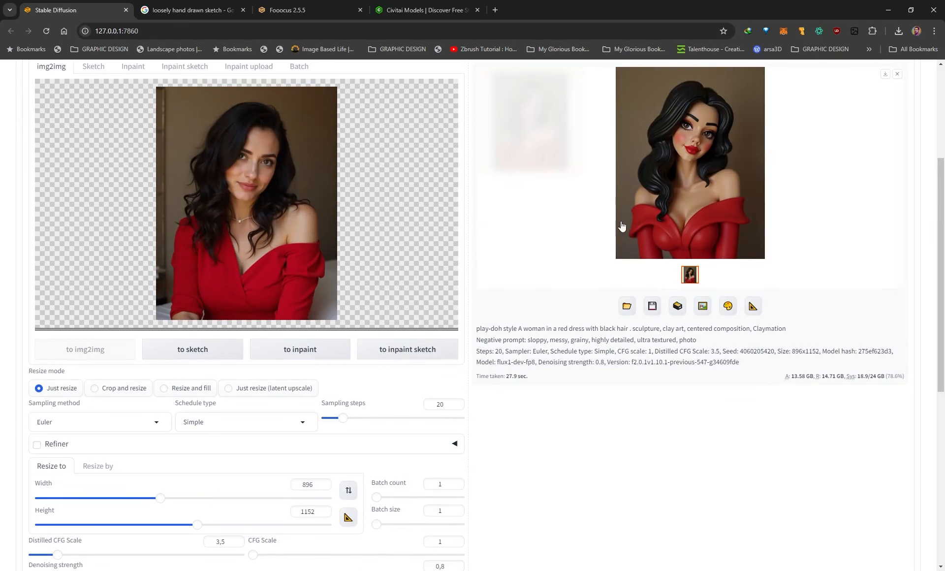
left_click(685, 165)
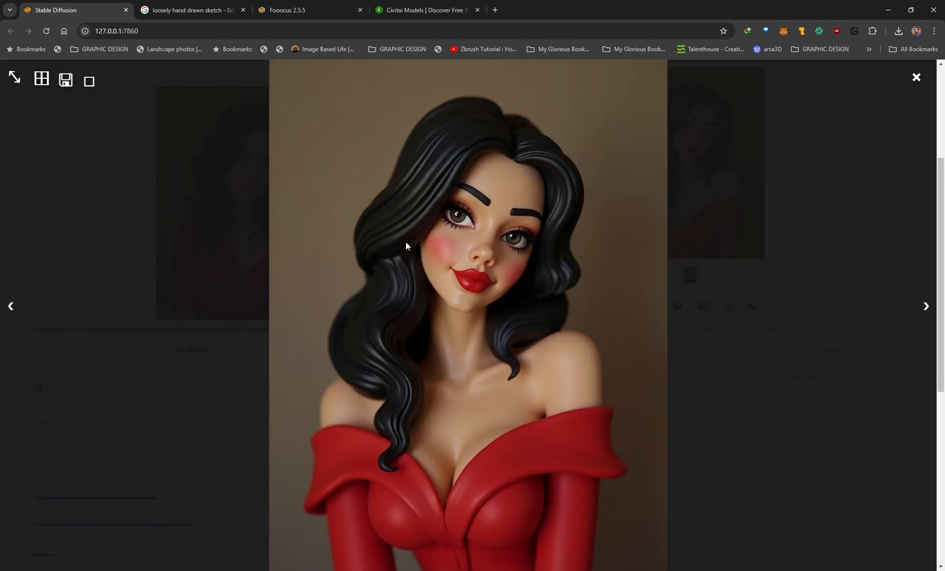
left_click(810, 236)
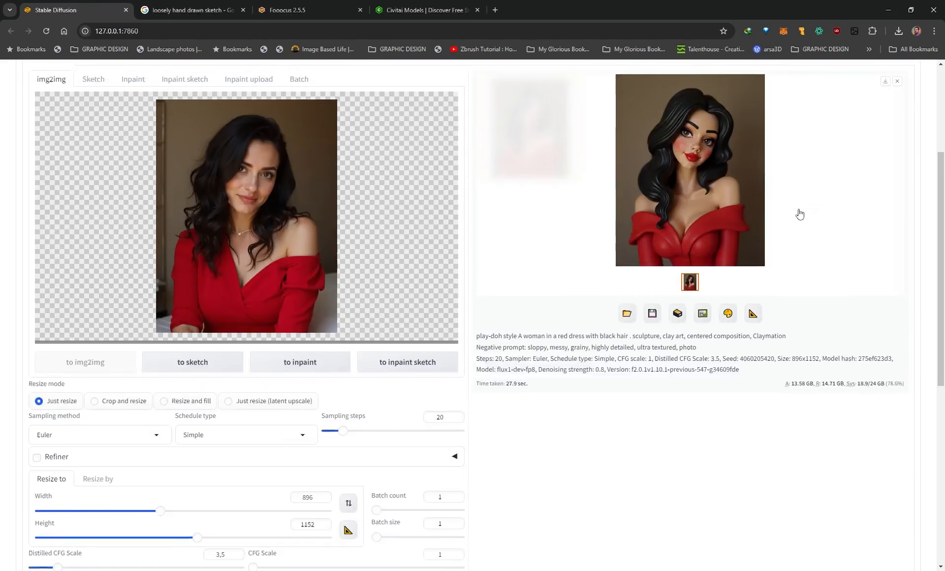
Compare the source portrait with the full-size image generated at 0.5 denoising strength and check the applied style.
scroll(798, 213, "up", 3)
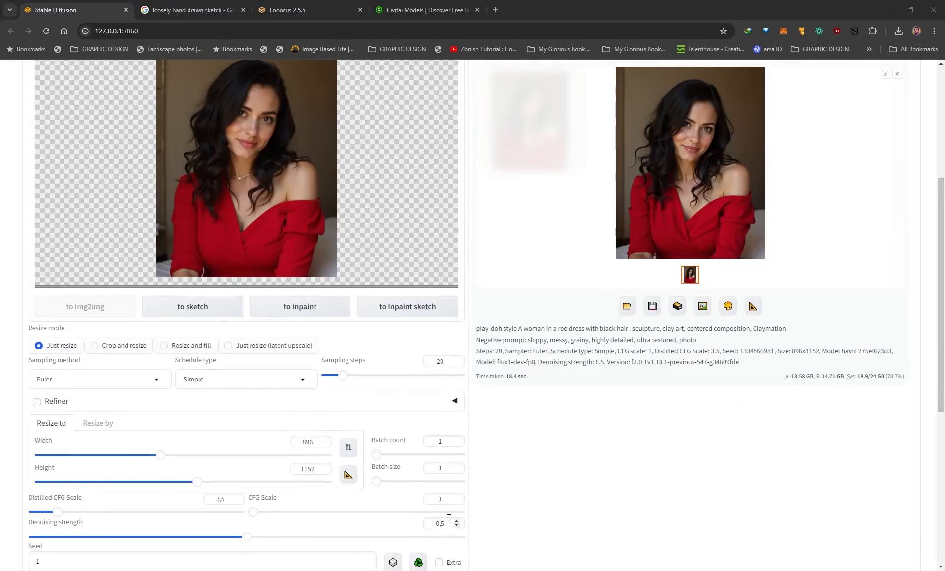
scroll(618, 454, "up", 1)
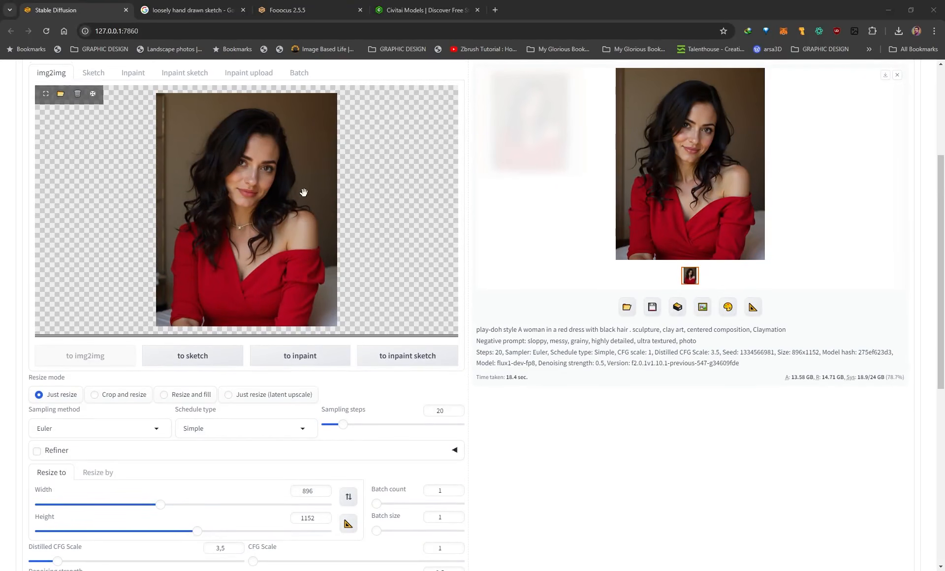
left_click(671, 212)
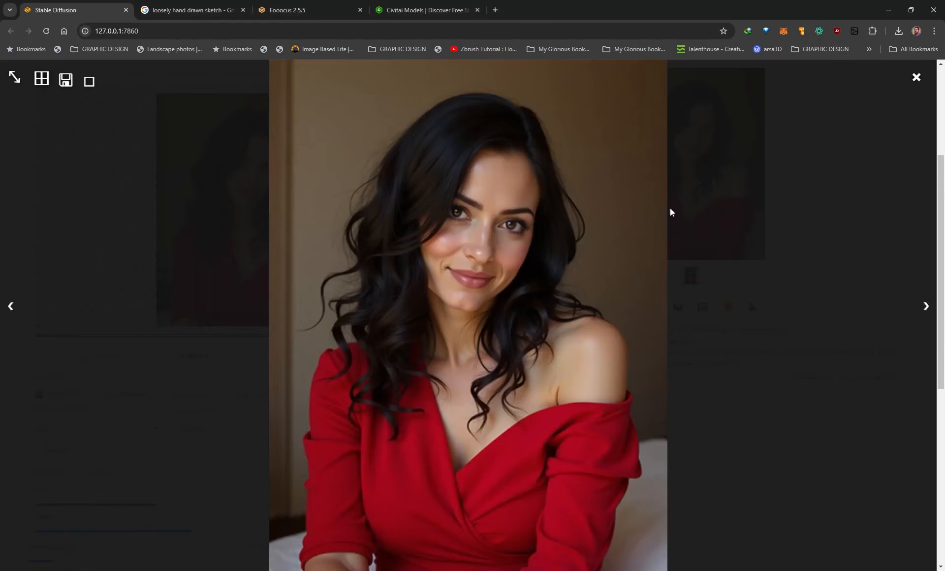
left_click(926, 229)
scroll(823, 148, "up", 4)
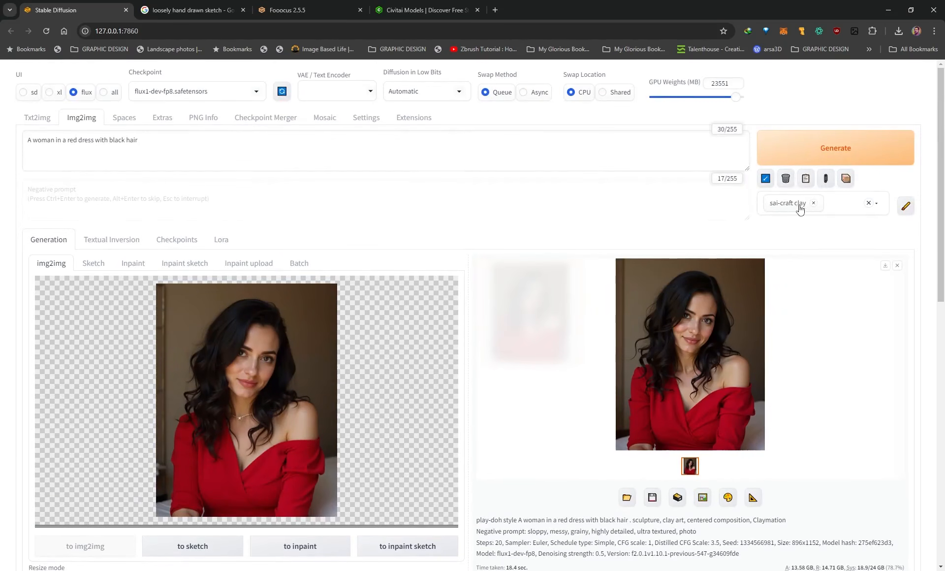
Check the denoising strength settings and compare the clay doll image generated at 0.95 with the source portrait.
scroll(566, 414, "down", 5)
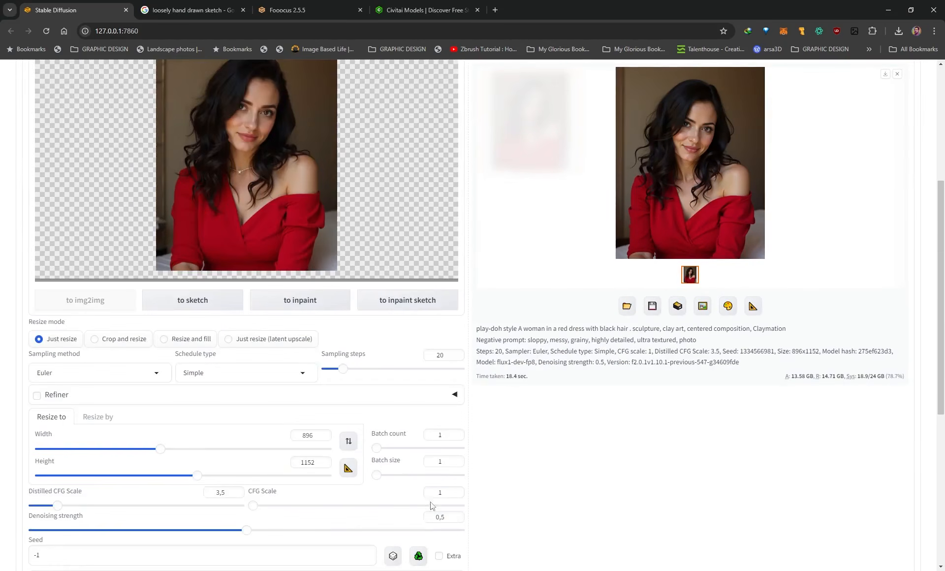
scroll(431, 506, "down", 1)
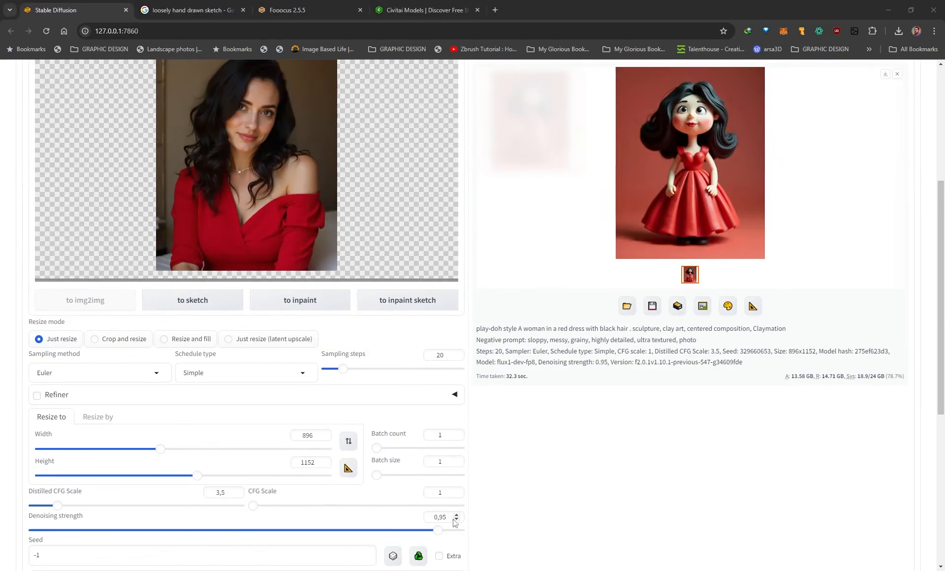
scroll(529, 445, "up", 3)
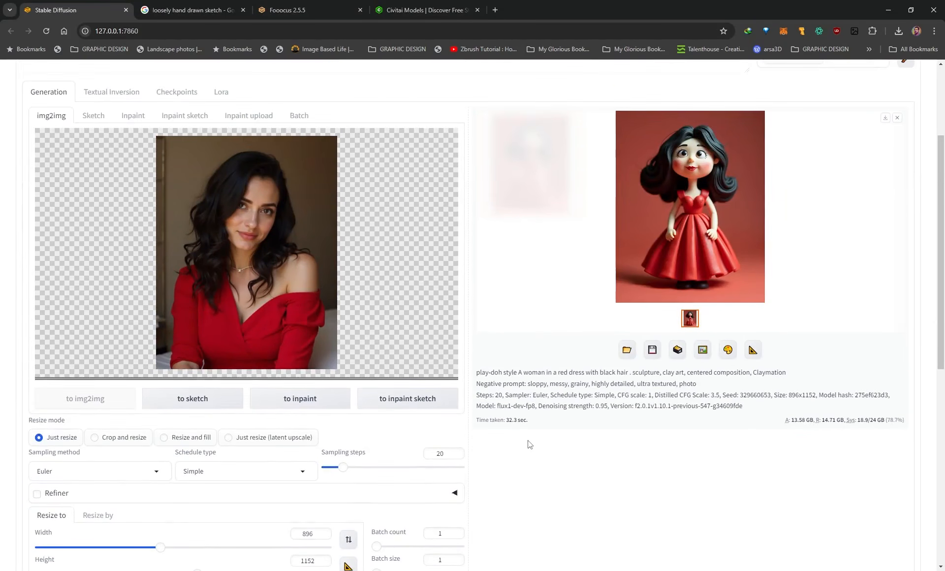
scroll(335, 288, "up", 2)
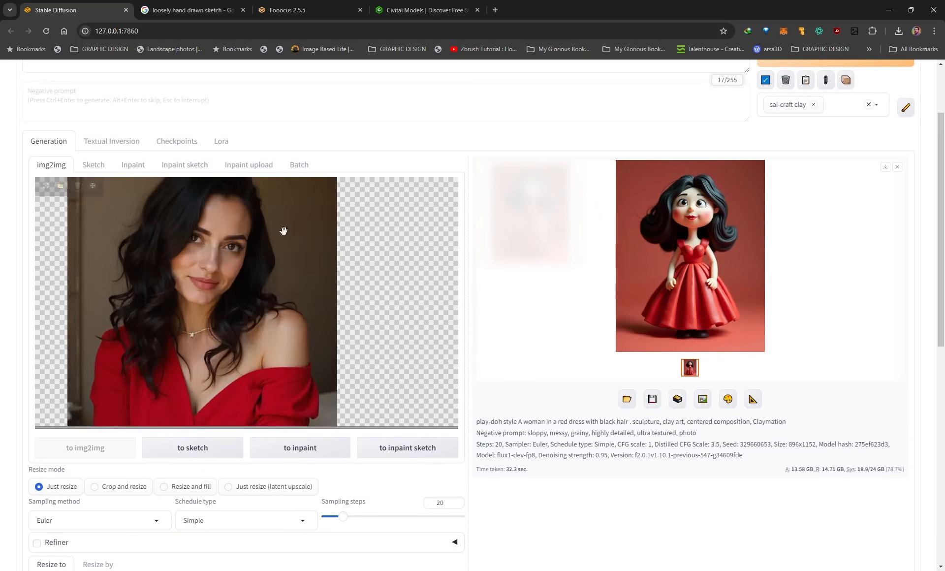
Compare the source portrait with the clay doll result and highlight the prompt "A woman in a red dress with black hair".
scroll(341, 284, "down", 2)
scroll(802, 118, "up", 1)
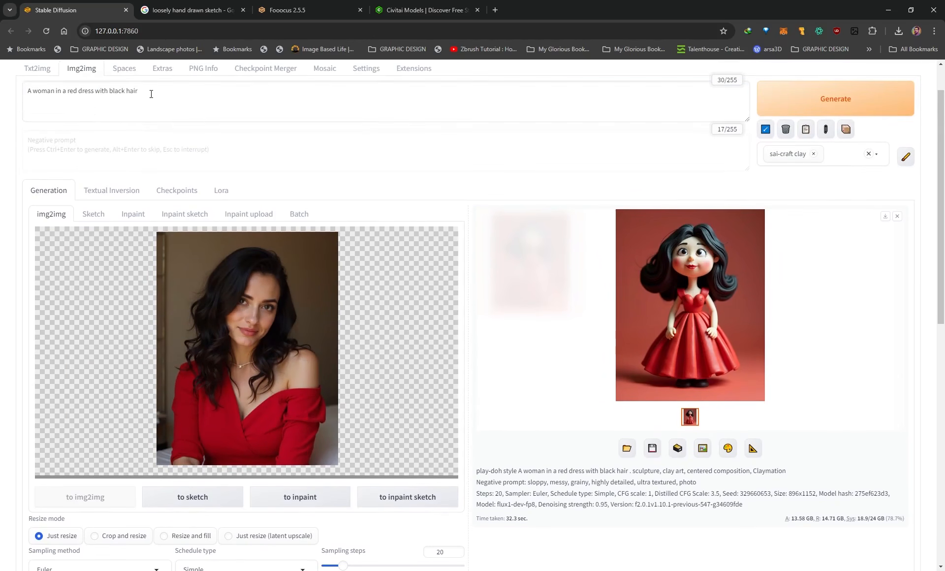
left_click_drag(143, 92, 23, 97)
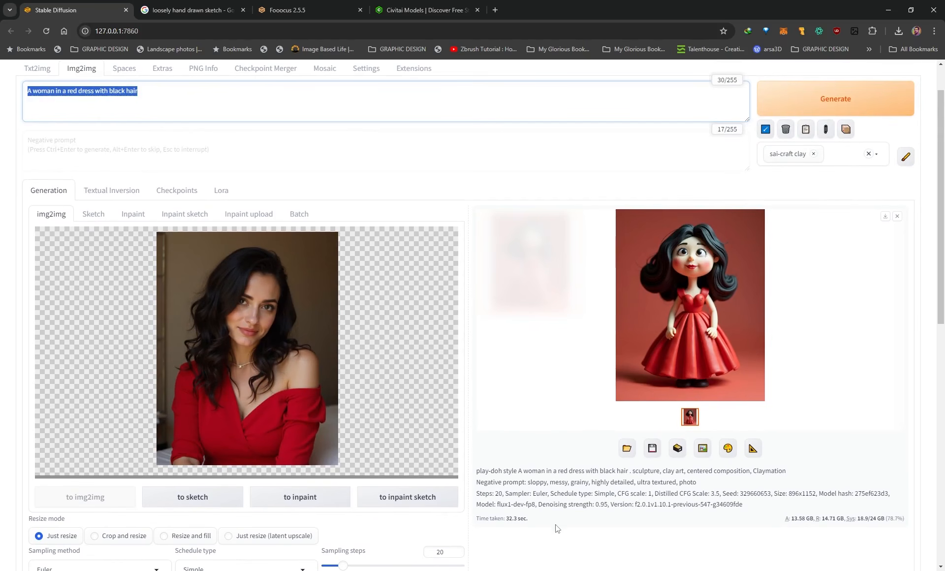
scroll(500, 401, "down", 1)
scroll(513, 365, "up", 1)
left_click(165, 98)
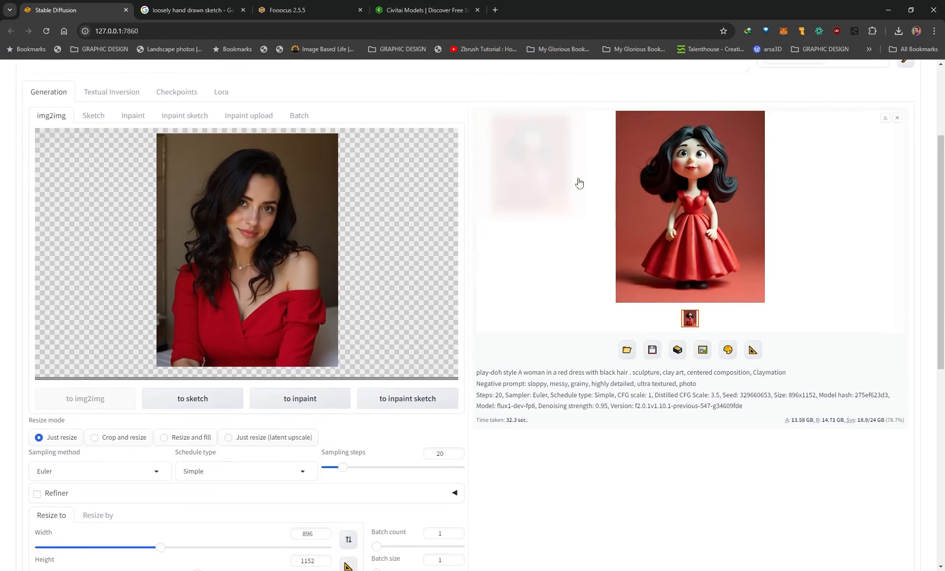
Compare the source portrait with the full-size clay image generated at 0.75 denoising strength and highlight the denoising strength value.
scroll(618, 447, "down", 2)
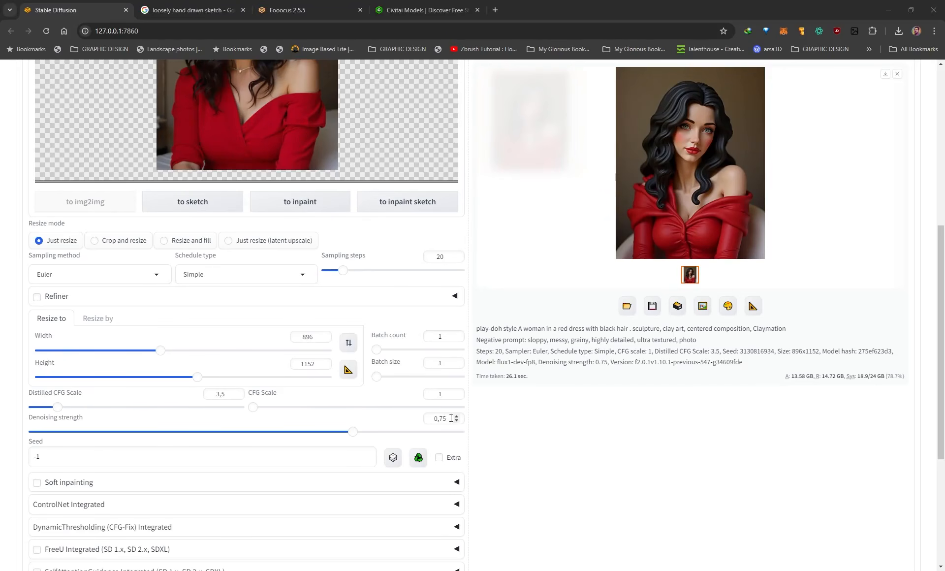
scroll(616, 433, "up", 3)
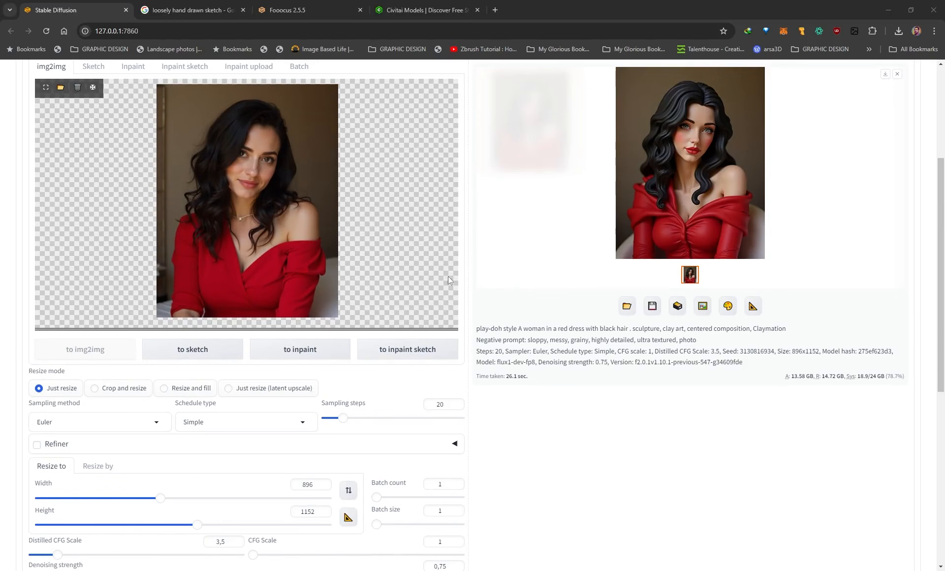
left_click(668, 165)
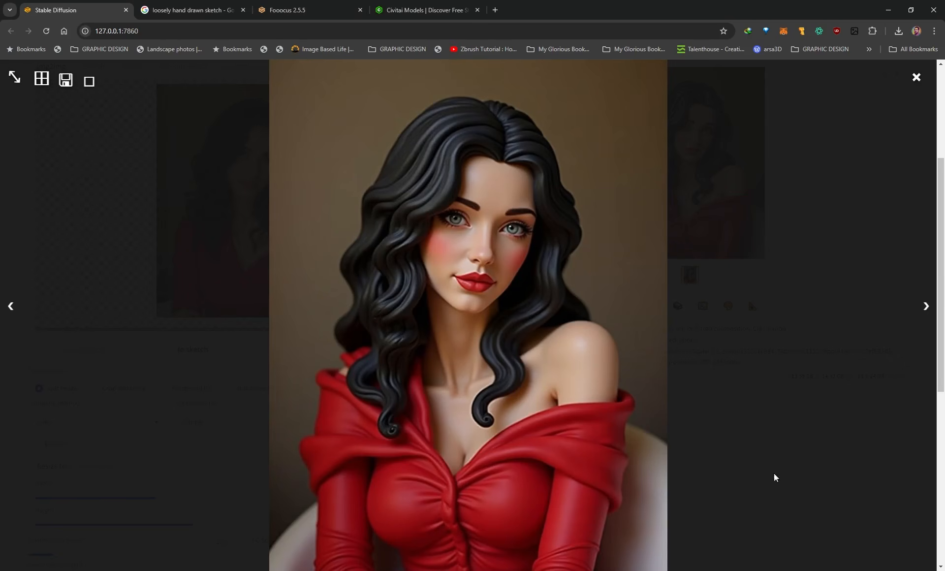
left_click(794, 446)
scroll(612, 483, "down", 2)
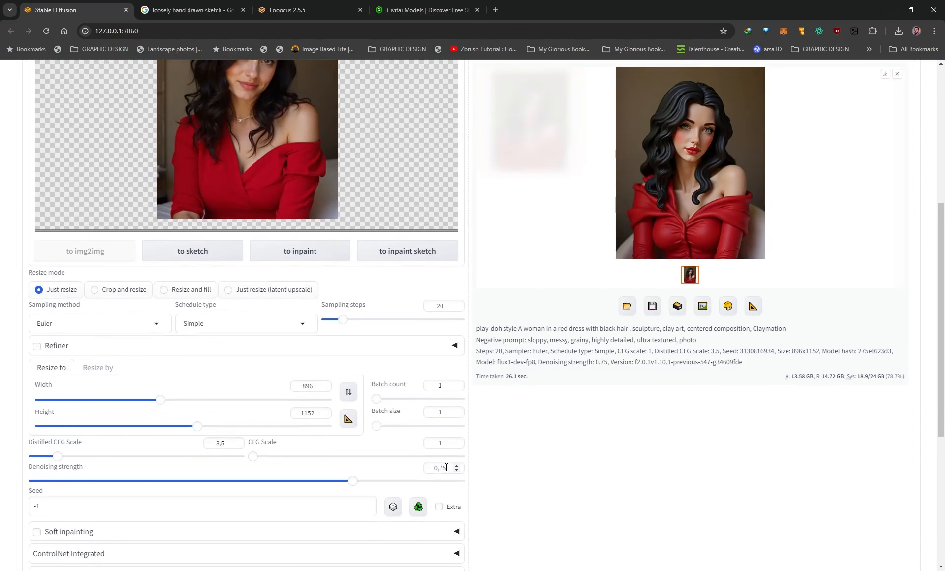
left_click_drag(446, 468, 439, 468)
left_click(645, 461)
scroll(650, 438, "up", 2)
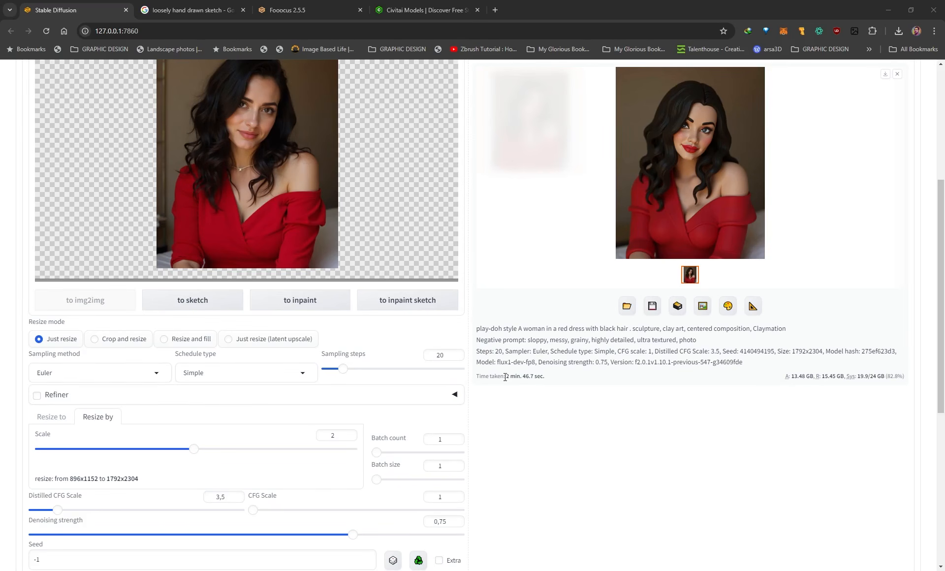
Highlight the generation time of the image resized by a scale of 2, and check it against the source portrait.
left_click_drag(507, 377, 535, 378)
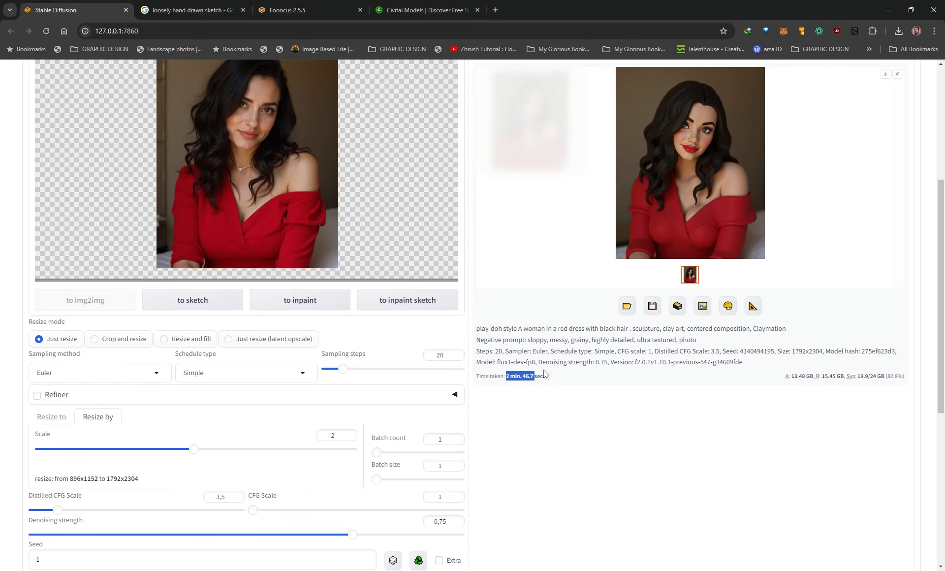
left_click(613, 436)
scroll(621, 425, "up", 1)
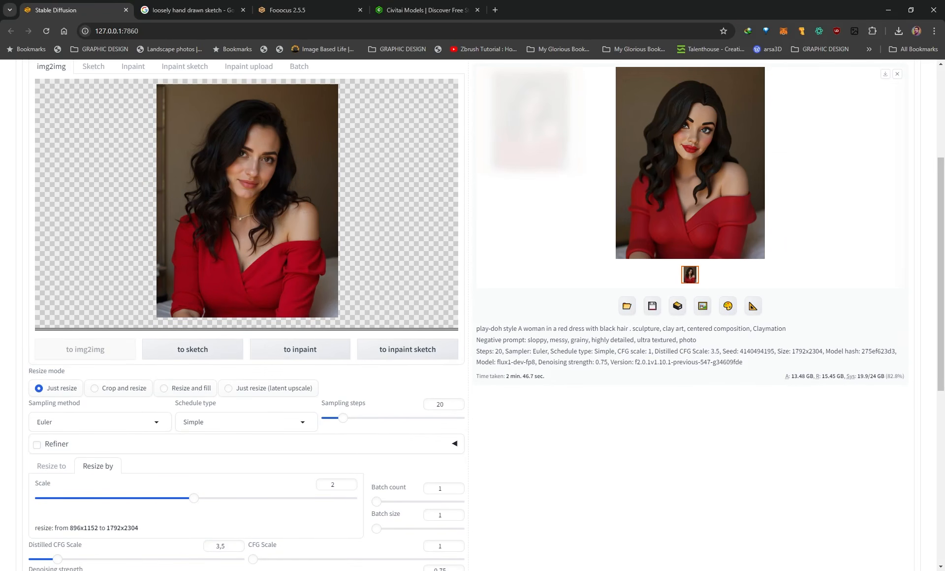
Switch to the Photos windows to compare the source portrait with both clay images, and inspect the upscaled image's face up close.
key("alt+Tab")
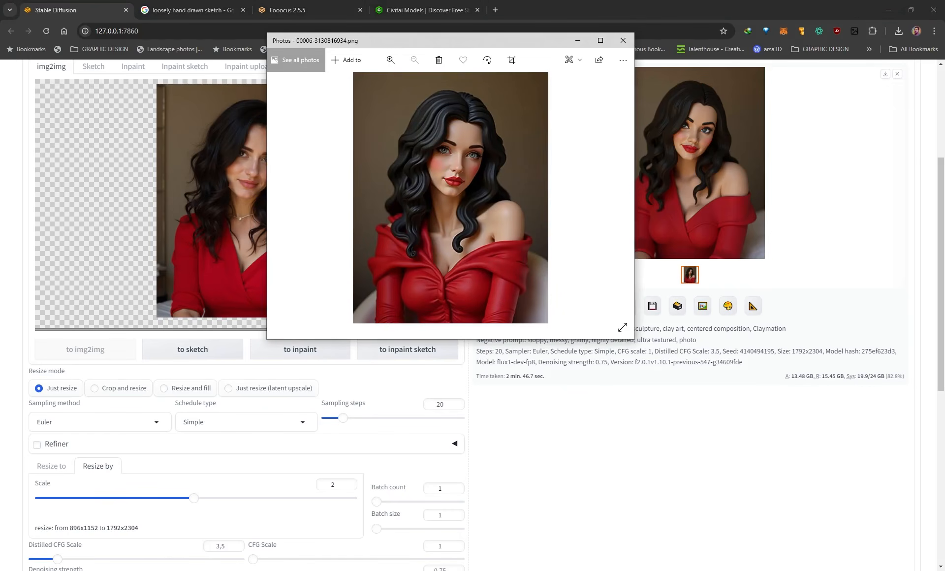
key("alt+Tab")
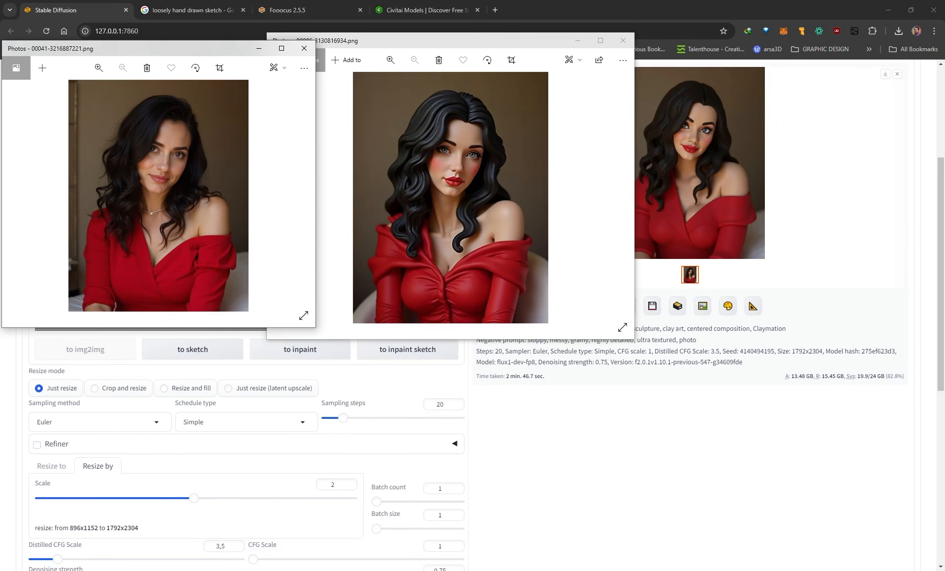
key("alt+Tab")
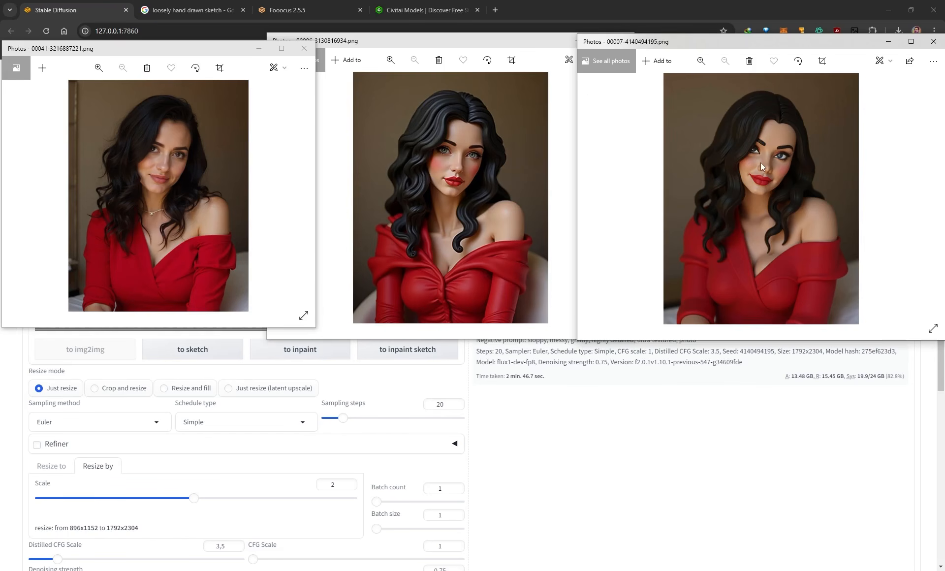
scroll(758, 165, "up", 1)
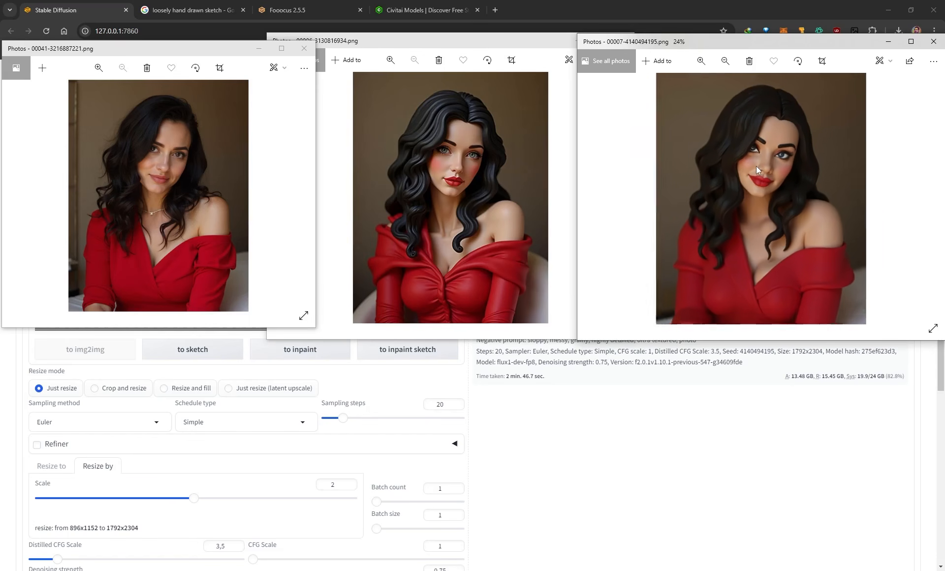
scroll(756, 167, "up", 1)
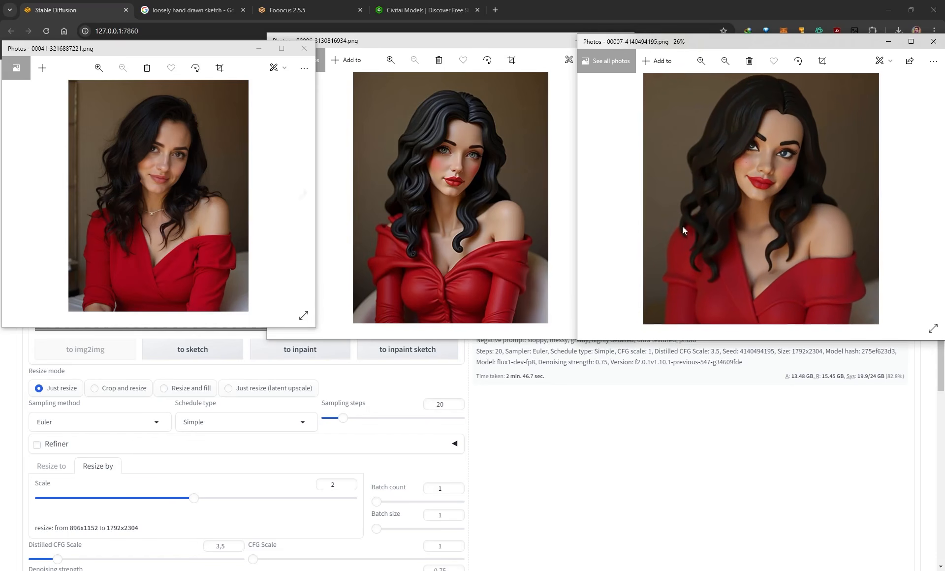
scroll(778, 156, "up", 3)
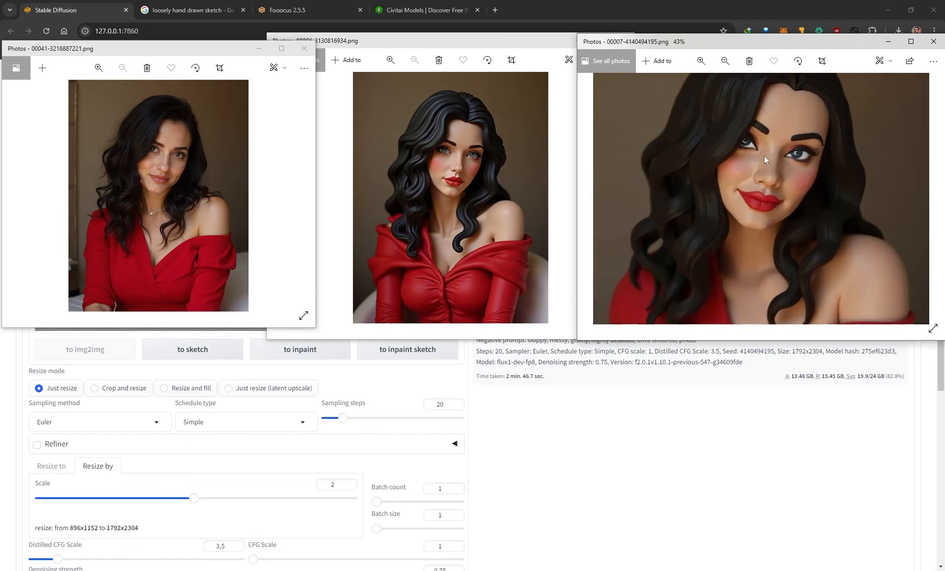
scroll(765, 156, "down", 4)
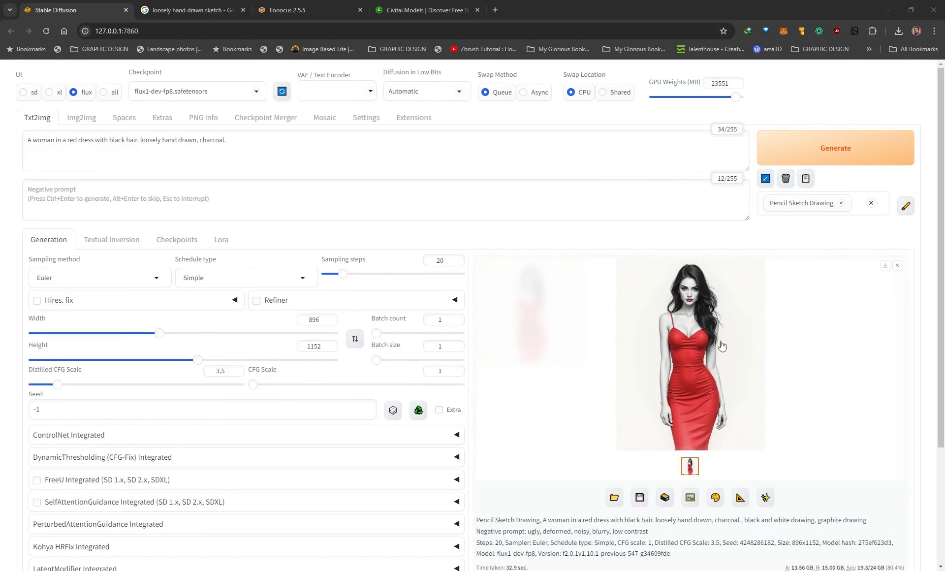
Inspect the Pencil Sketch Drawing image at full size and highlight "loosely hand drawn, charcoal." in the prompt.
left_click(690, 301)
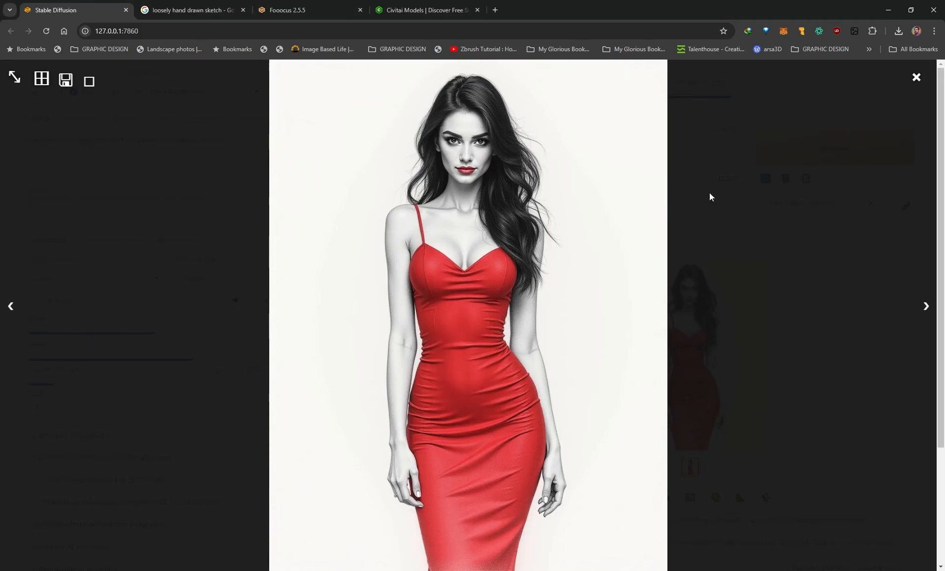
left_click(714, 210)
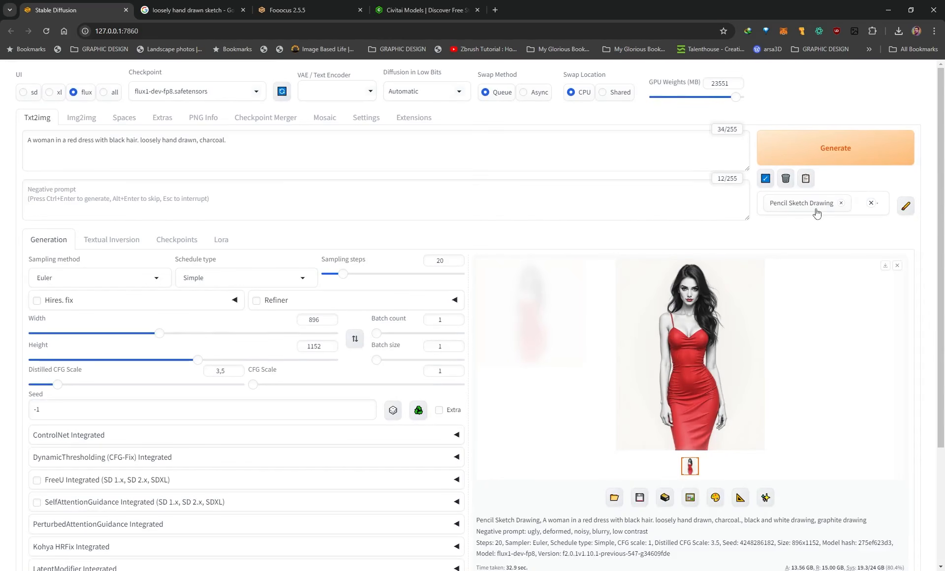
left_click(146, 144)
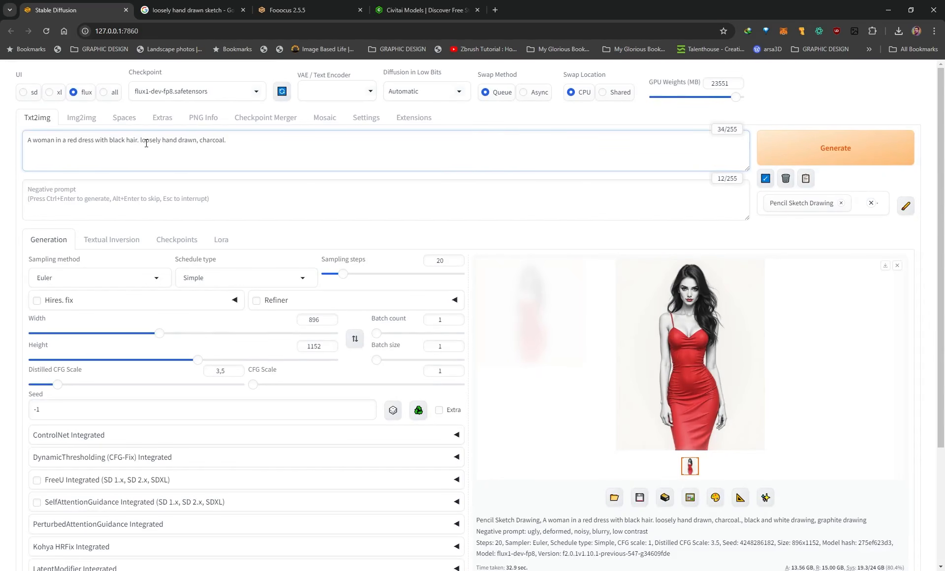
left_click_drag(141, 141, 226, 142)
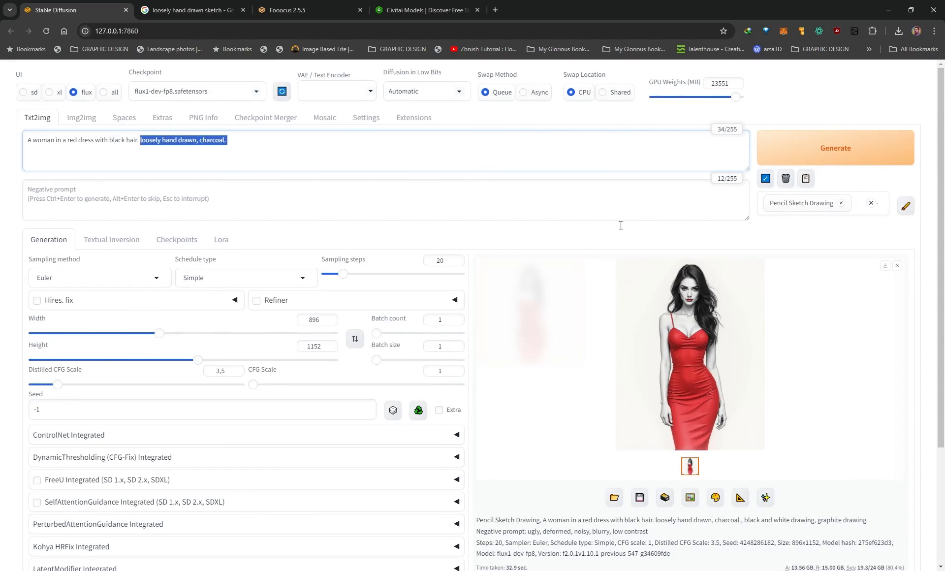
Compare the full-size pencil sketch image with the woman's portrait drawing in the Google image results for "loosely hand drawn sketch".
left_click(714, 335)
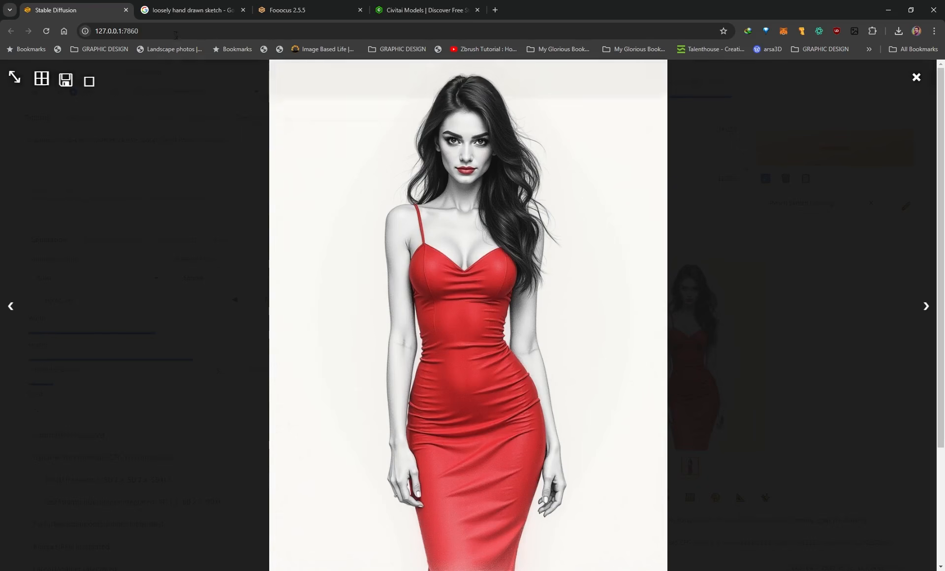
left_click(174, 12)
scroll(720, 266, "up", 4)
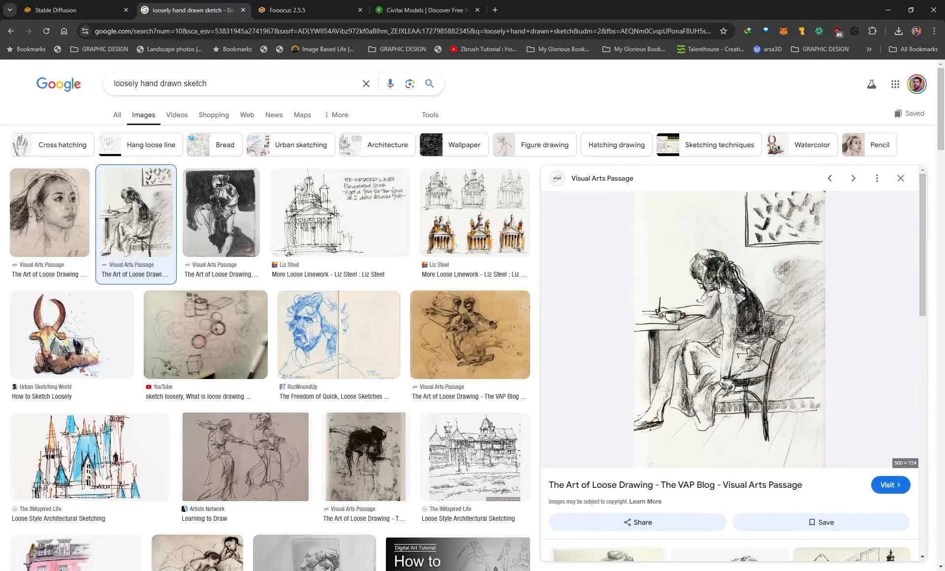
left_click(49, 211)
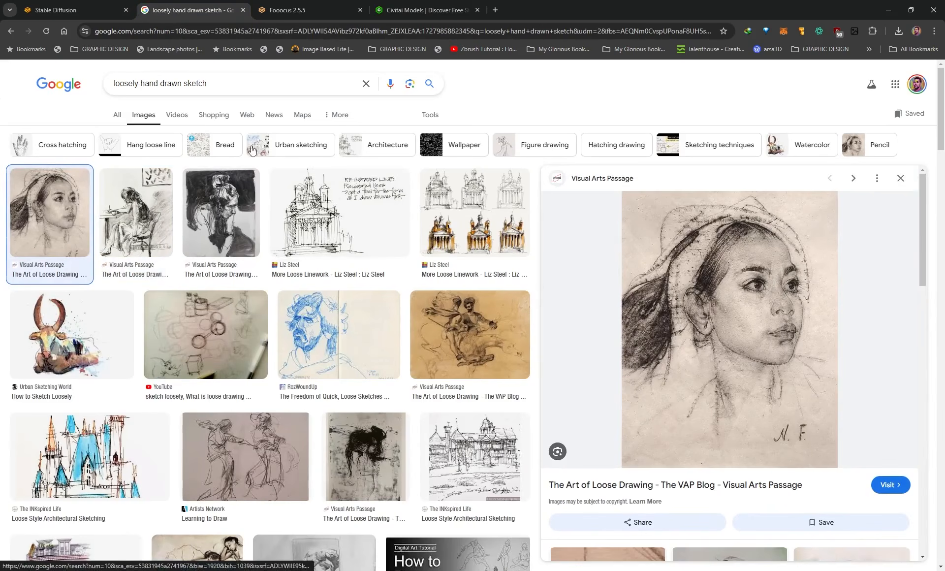
left_click(67, 8)
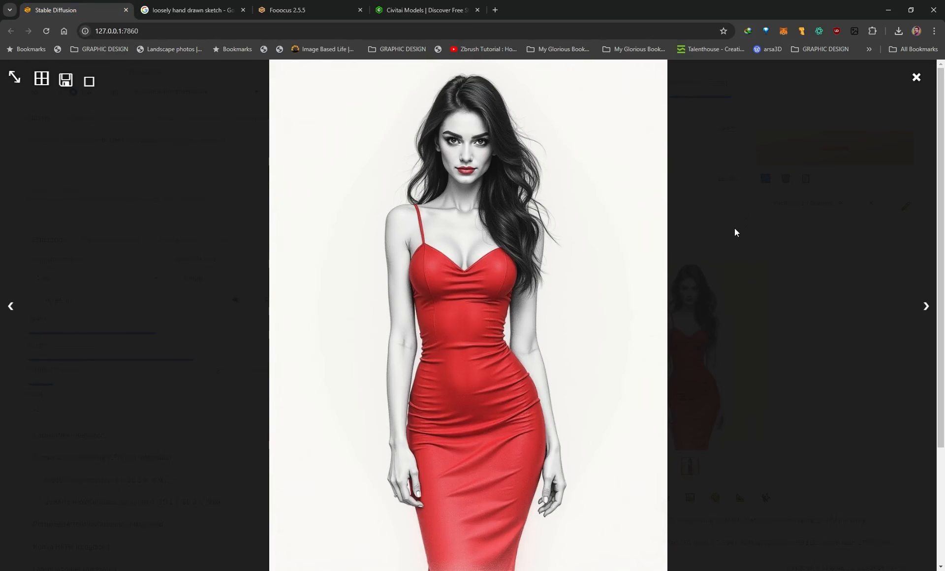
left_click(719, 202)
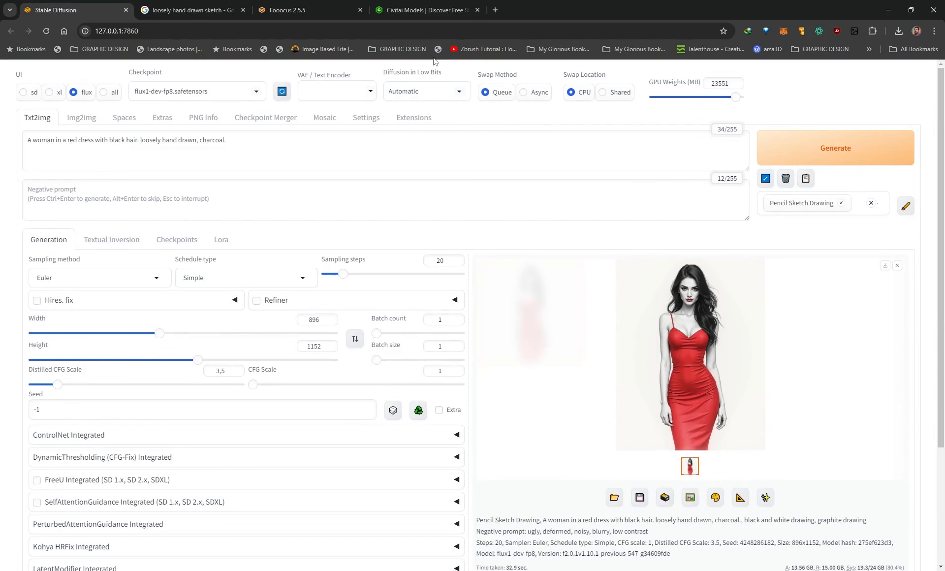
Browse the Flux LoRA models on Civitai for available styles, dismissing the CivBot announcement.
left_click(405, 13)
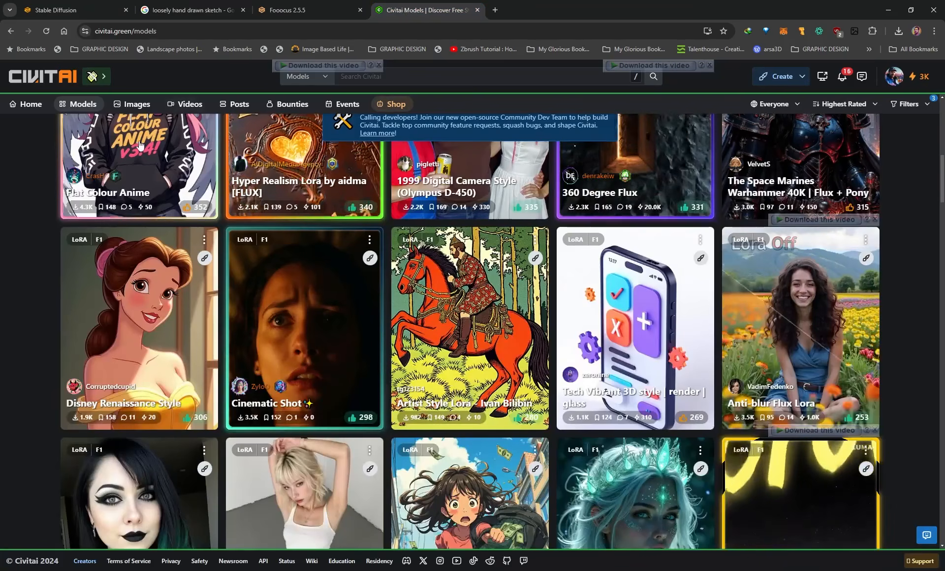
scroll(78, 195, "up", 10)
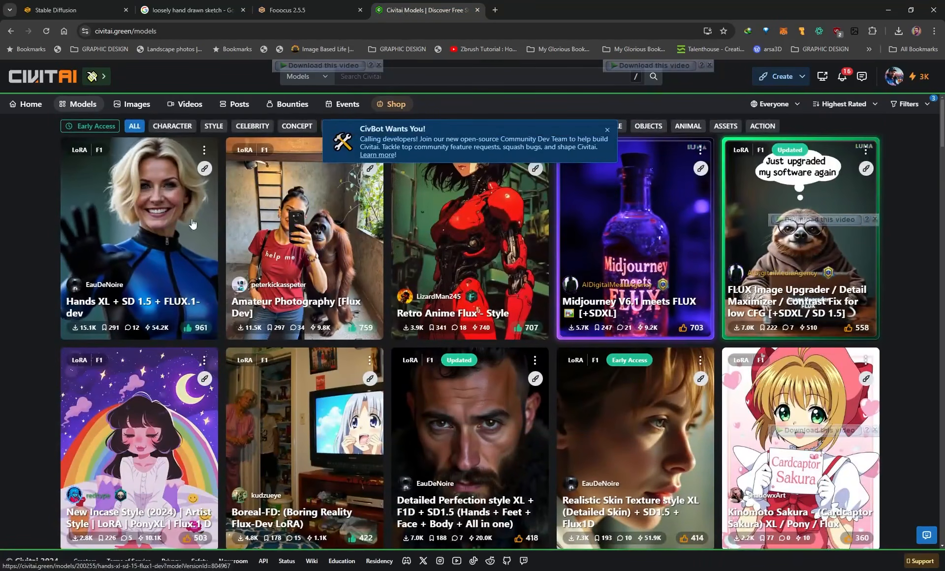
left_click(608, 132)
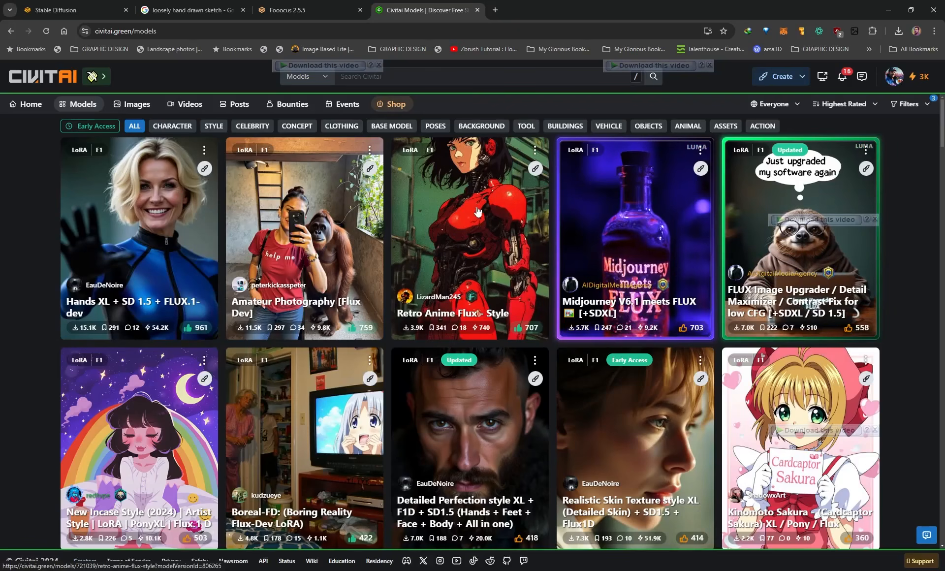
scroll(469, 222, "down", 3)
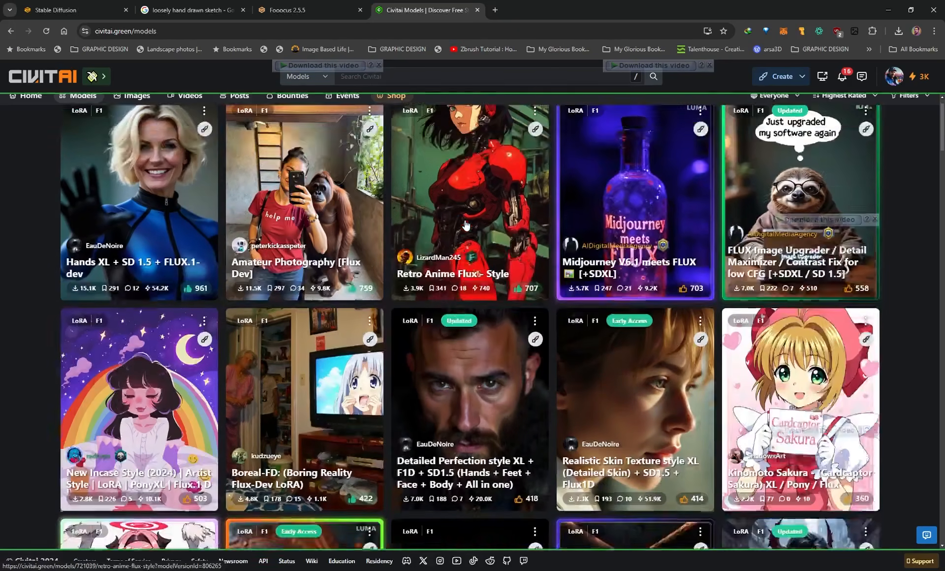
scroll(448, 197, "down", 3)
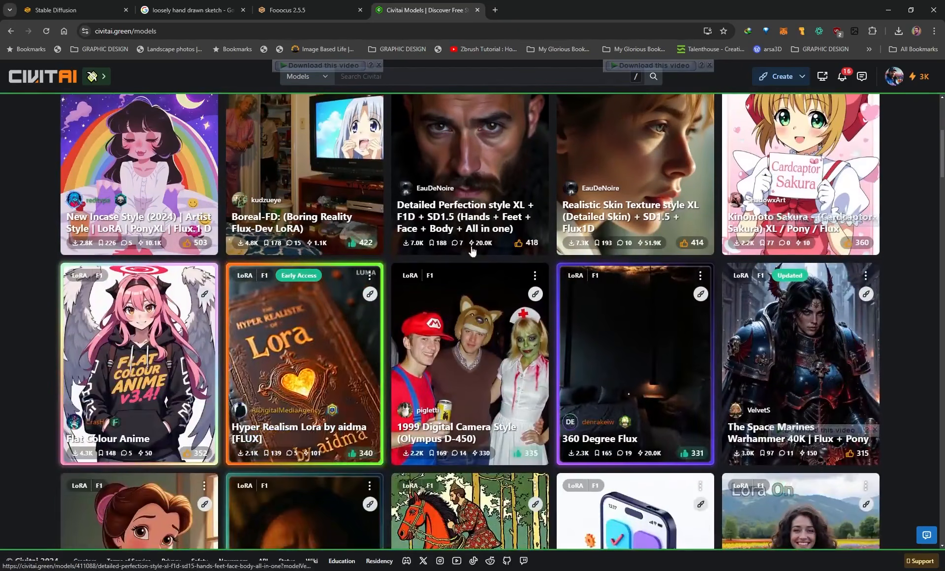
scroll(473, 256, "down", 3)
scroll(472, 256, "down", 2)
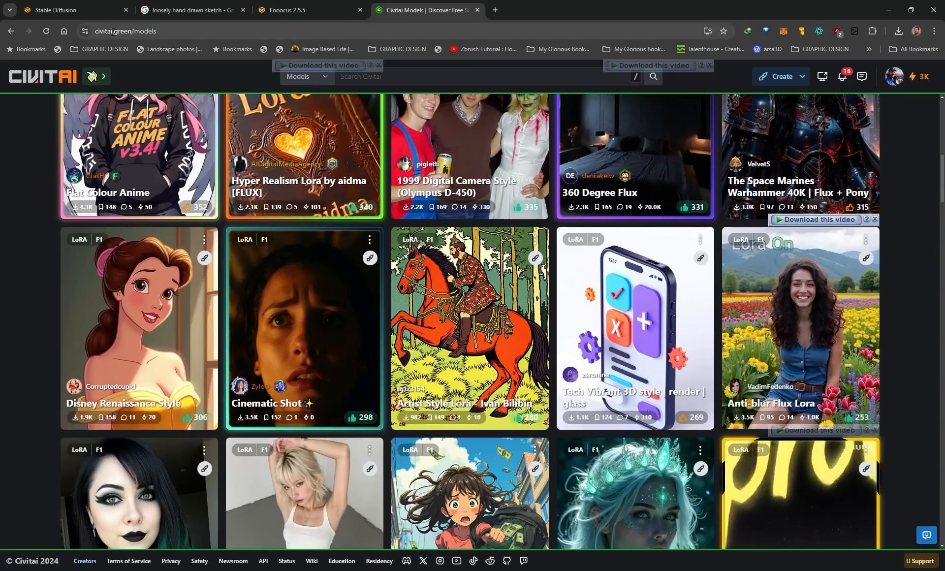
scroll(384, 256, "down", 4)
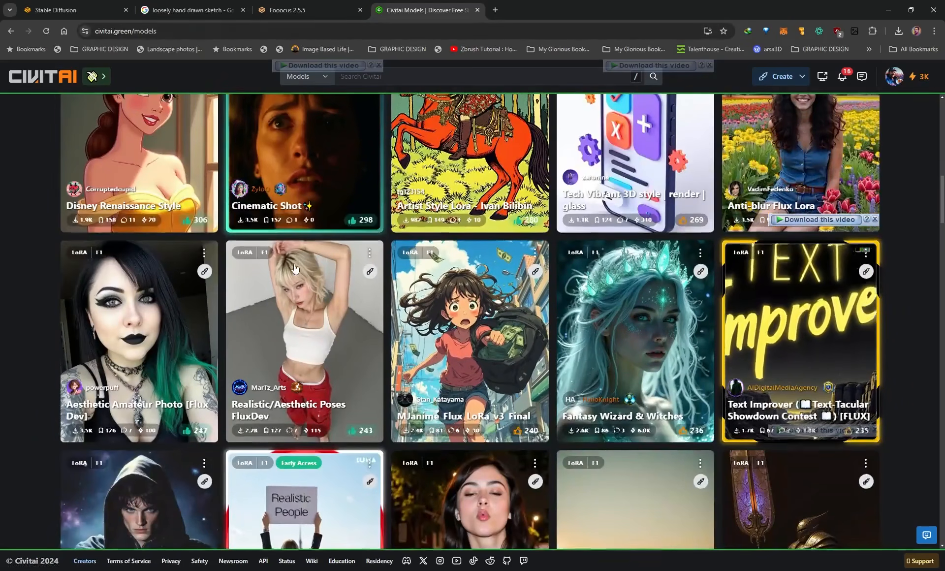
scroll(356, 302, "down", 3)
scroll(355, 302, "down", 3)
scroll(451, 301, "down", 3)
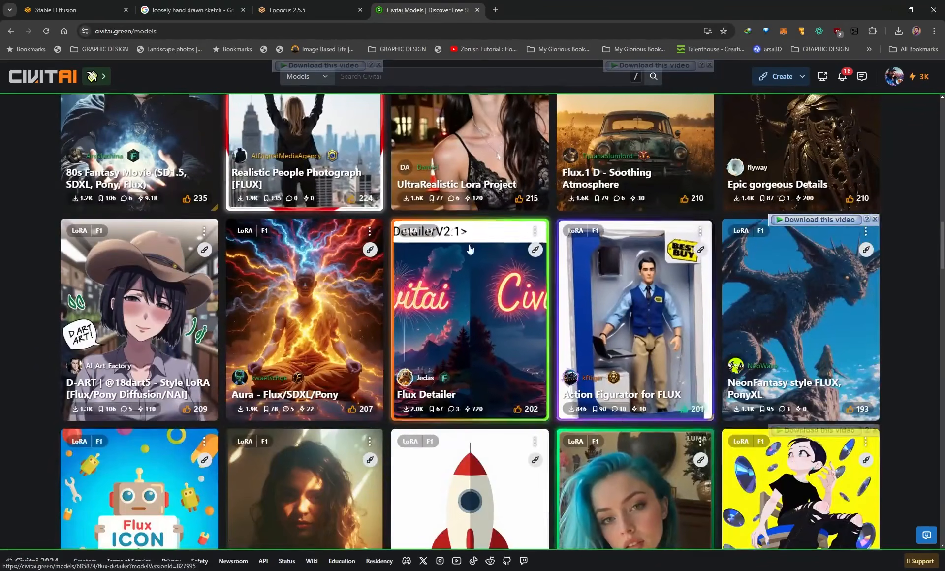
scroll(451, 300, "down", 2)
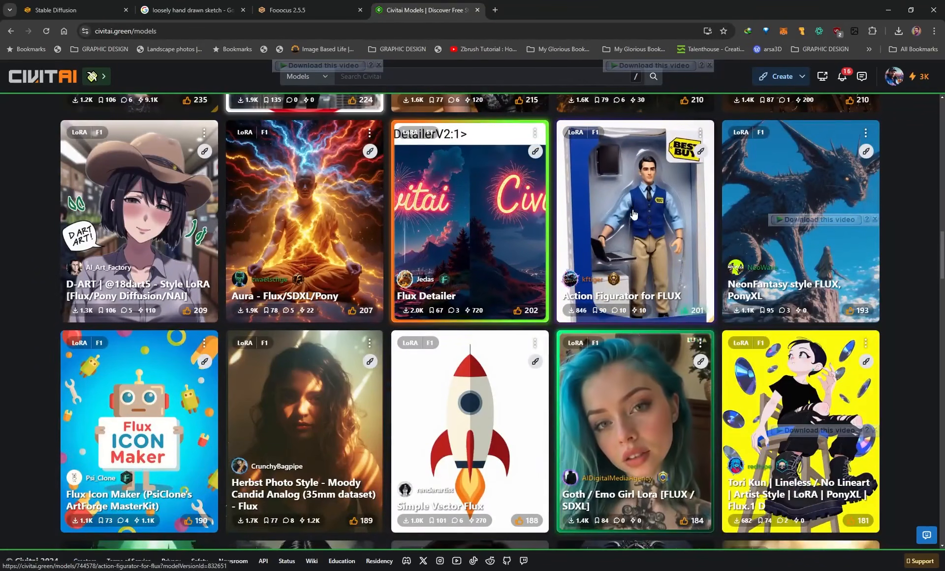
Return to Stable Diffusion and open the list of prompt styles for text-to-image generation.
left_click(89, 10)
left_click(817, 202)
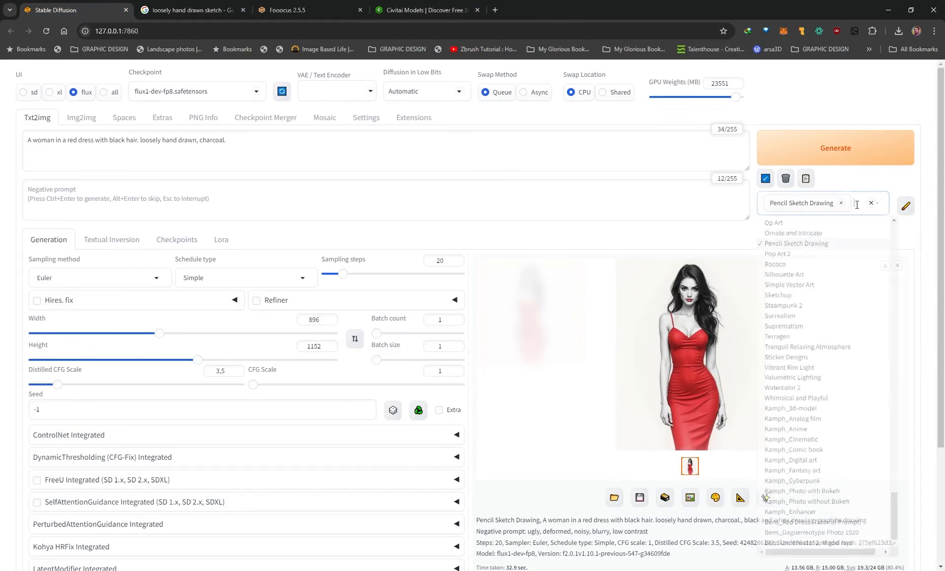